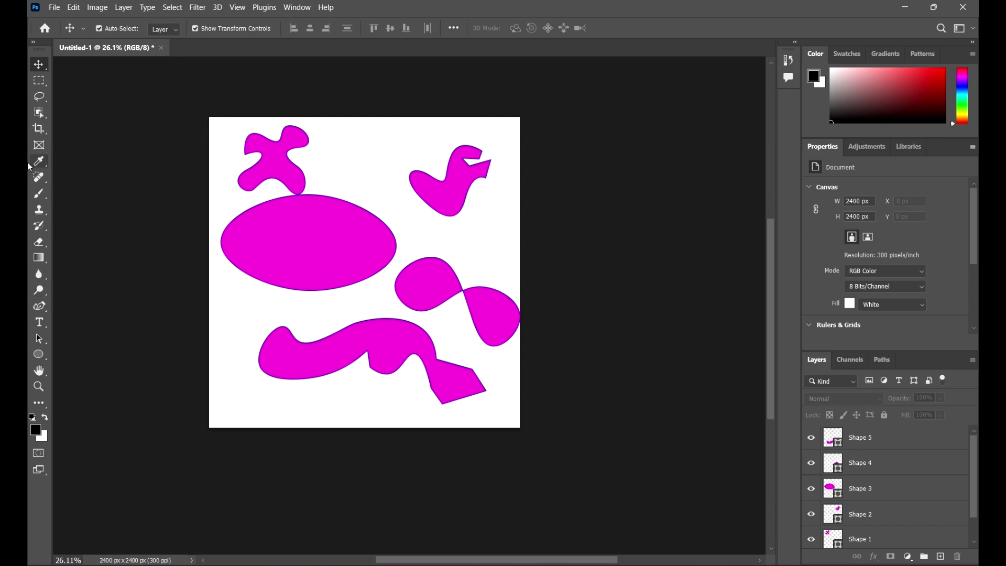
Move the large magenta ellipse slightly down and to the right on the canvas.
{"action": "left_click", "coordinate": [343, 210]}
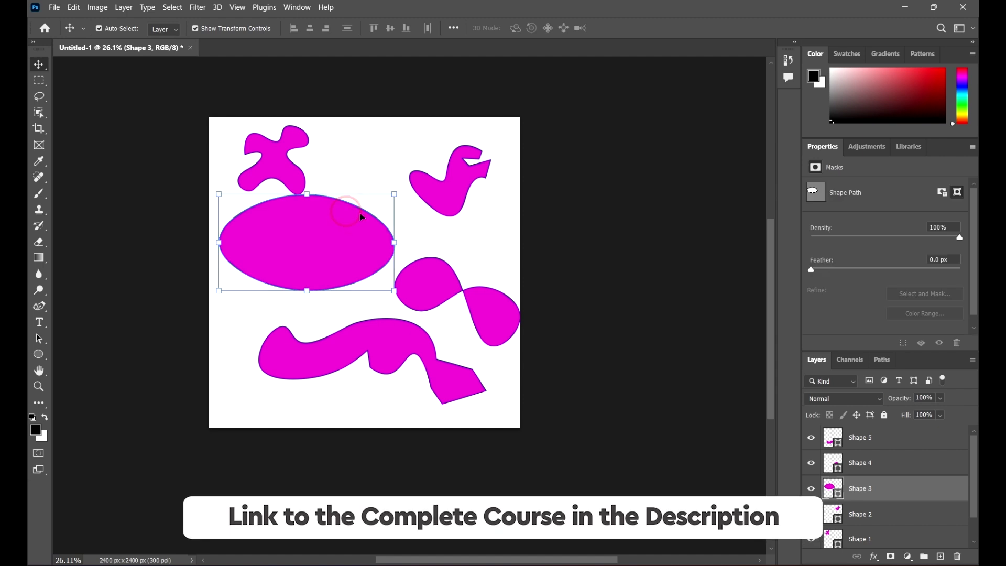
{"action": "left_click_drag", "start_coordinate": [360, 214], "coordinate": [368, 225]}
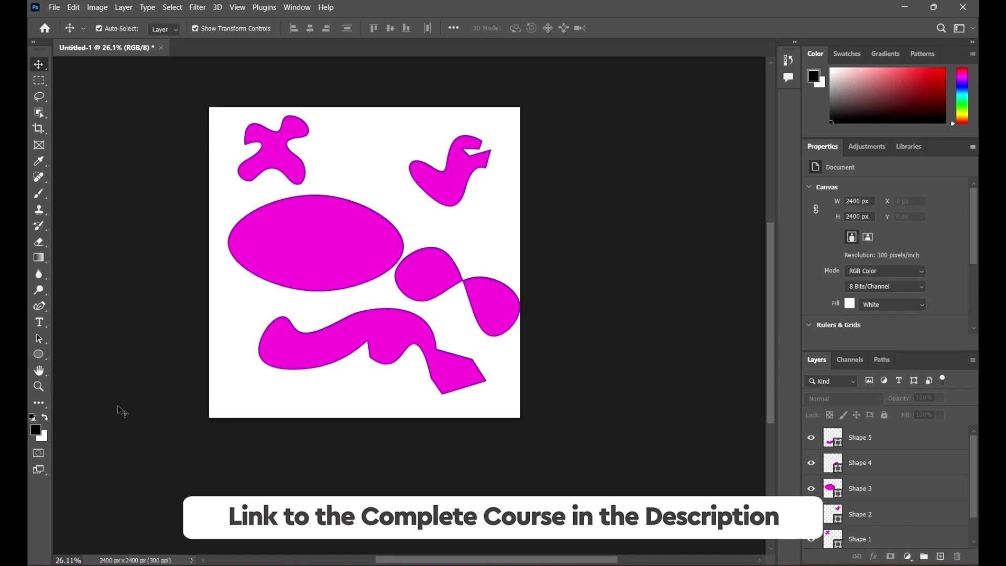
{"action": "left_click", "coordinate": [39, 309]}
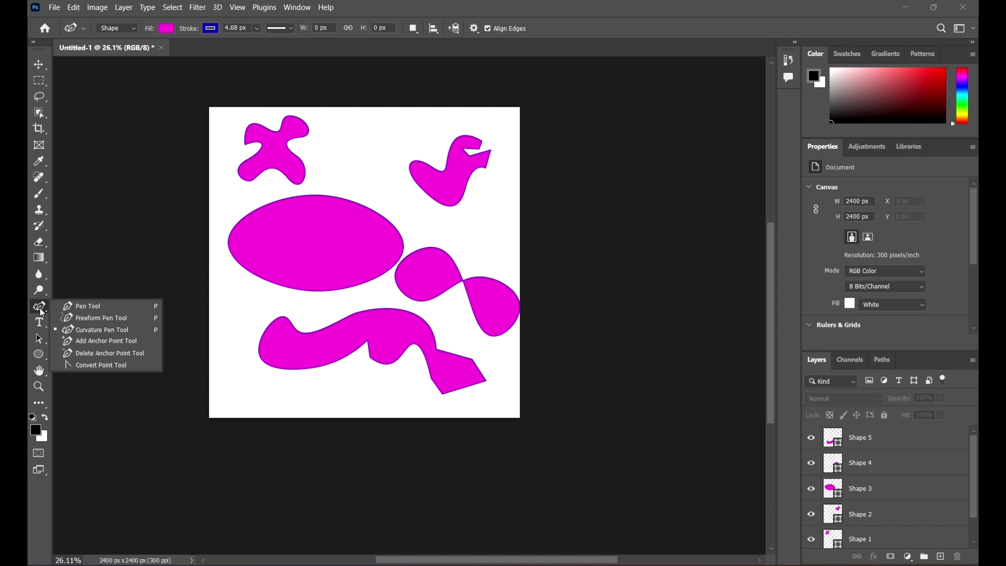
{"action": "key", "text": "v"}
Select the long wavy shape in the lower part of the canvas (Shape 5).
{"action": "scroll", "coordinate": [329, 319], "scroll_direction": "up", "scroll_amount": 3}
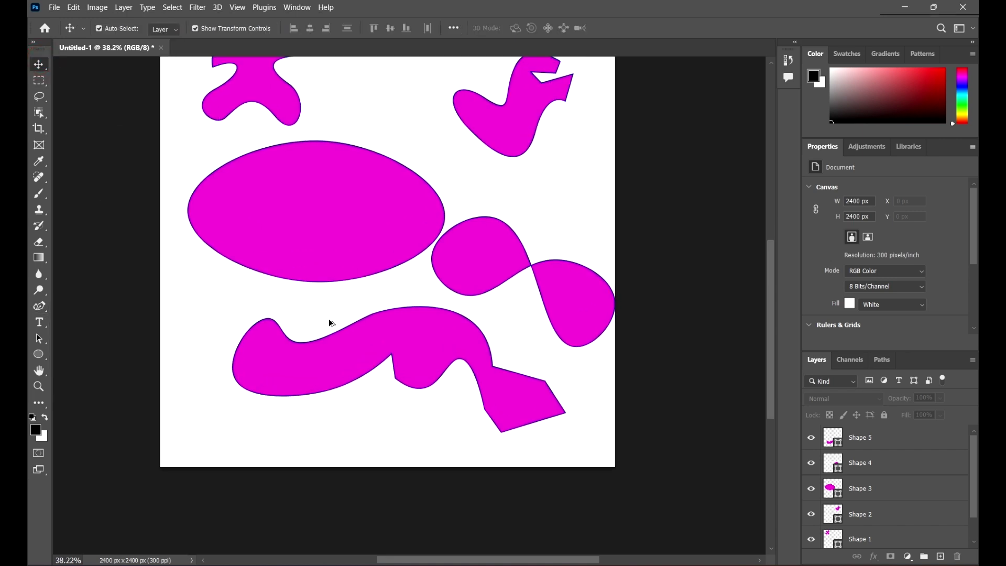
{"action": "scroll", "coordinate": [328, 319], "scroll_direction": "up", "scroll_amount": 2}
{"action": "left_click", "coordinate": [422, 371]}
{"action": "scroll", "coordinate": [231, 338], "scroll_direction": "down", "scroll_amount": 1}
{"action": "left_click", "coordinate": [39, 306]}
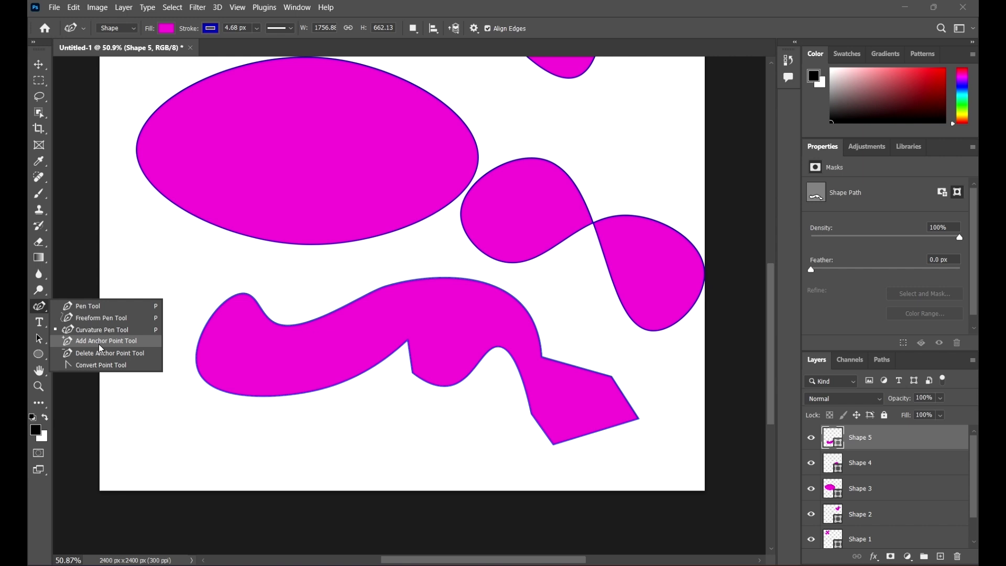
{"action": "left_click", "coordinate": [130, 341]}
{"action": "scroll", "coordinate": [225, 317], "scroll_direction": "down", "scroll_amount": 1}
{"action": "scroll", "coordinate": [376, 271], "scroll_direction": "up", "scroll_amount": 3}
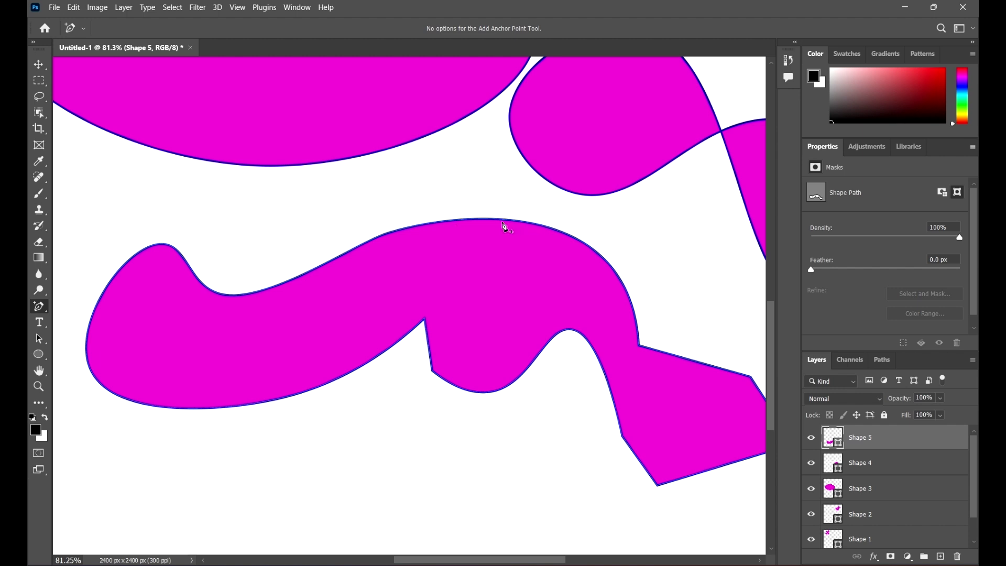
{"action": "scroll", "coordinate": [55, 363], "scroll_direction": "down", "scroll_amount": 3}
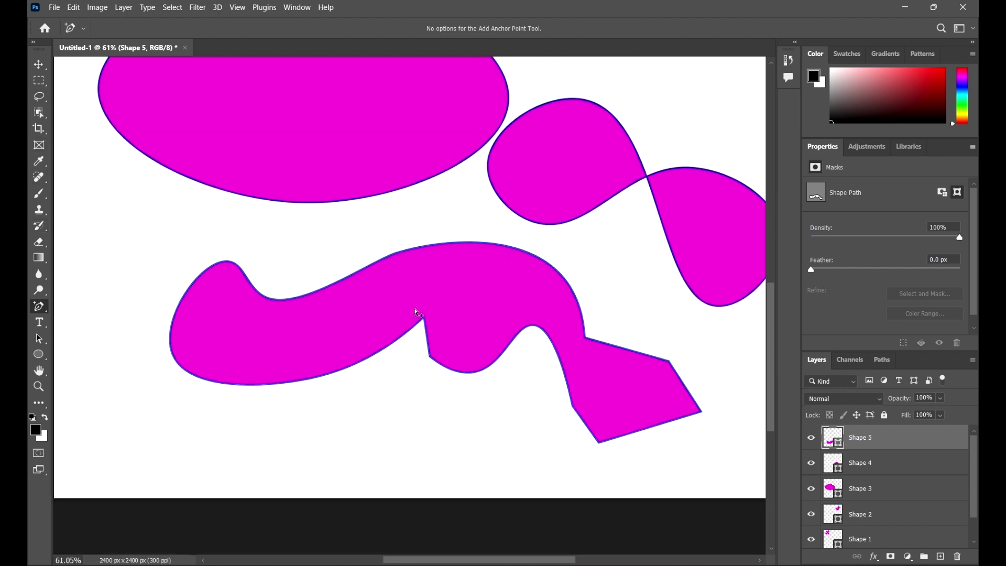
{"action": "left_click", "coordinate": [39, 65]}
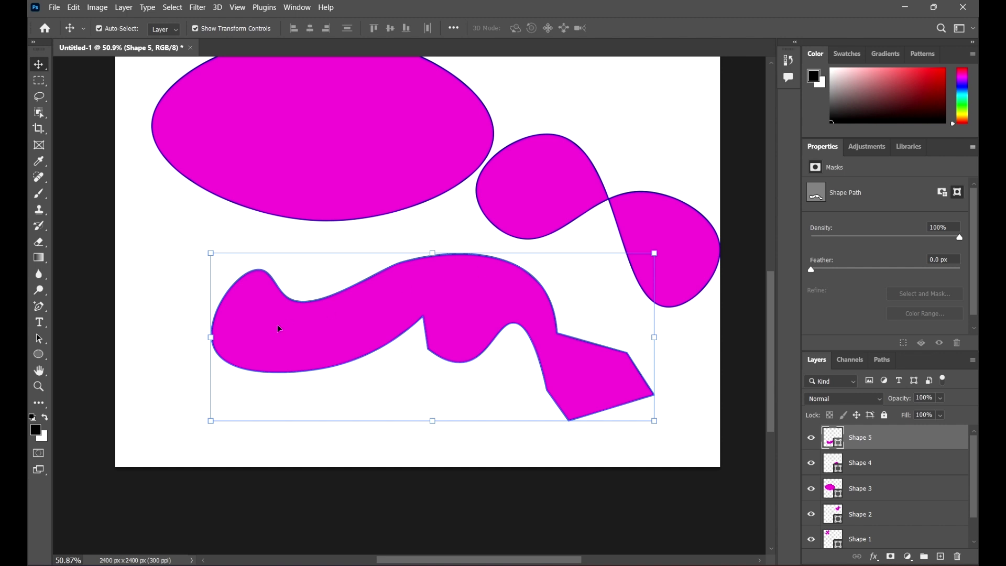
Use the Direct Selection tool on the wavy shape's path to show its anchor points.
{"action": "scroll", "coordinate": [206, 308], "scroll_direction": "down", "scroll_amount": 4}
{"action": "scroll", "coordinate": [340, 314], "scroll_direction": "up", "scroll_amount": 4}
{"action": "left_click", "coordinate": [42, 345]}
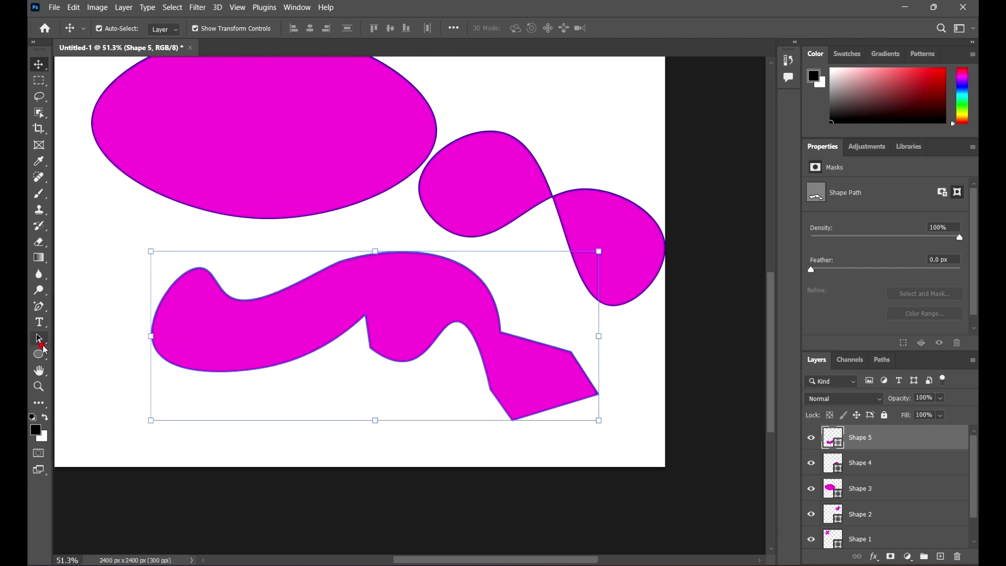
{"action": "left_click", "coordinate": [96, 352]}
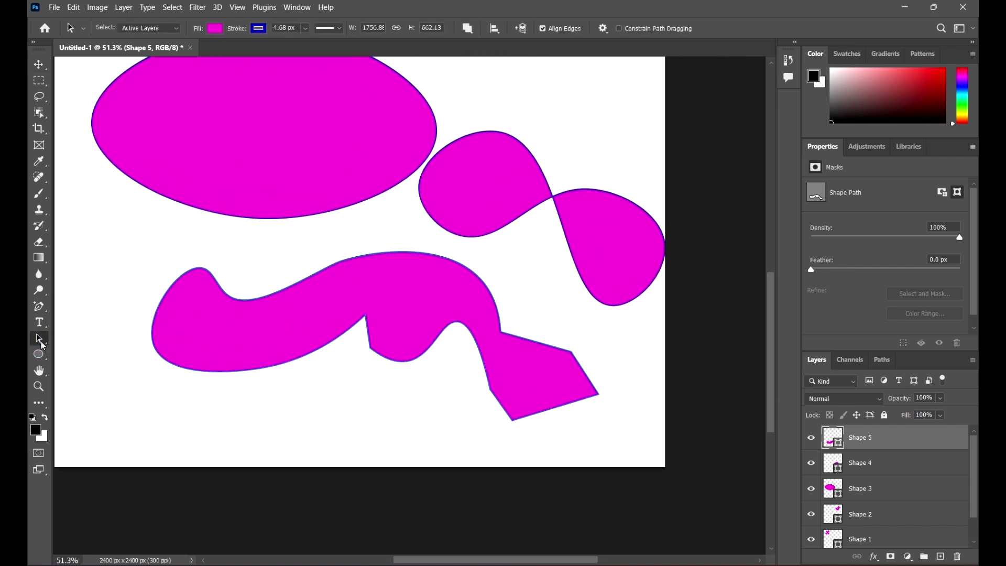
{"action": "left_click", "coordinate": [41, 341]}
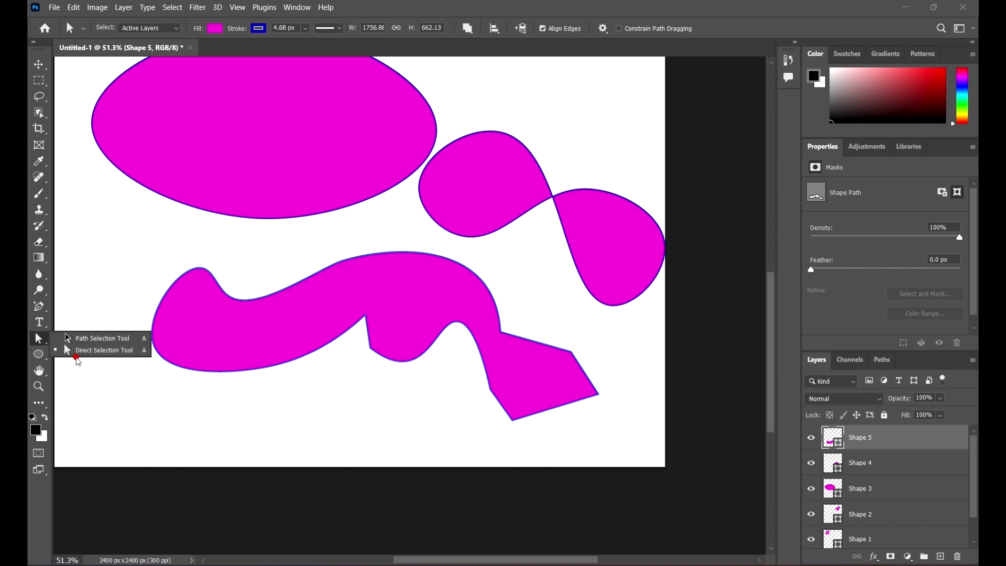
{"action": "left_click", "coordinate": [77, 358]}
{"action": "left_click", "coordinate": [265, 262]}
Select the smooth anchor point on the wavy shape's upper-right curve and examine its two direction handles.
{"action": "scroll", "coordinate": [327, 248], "scroll_direction": "down", "scroll_amount": 2}
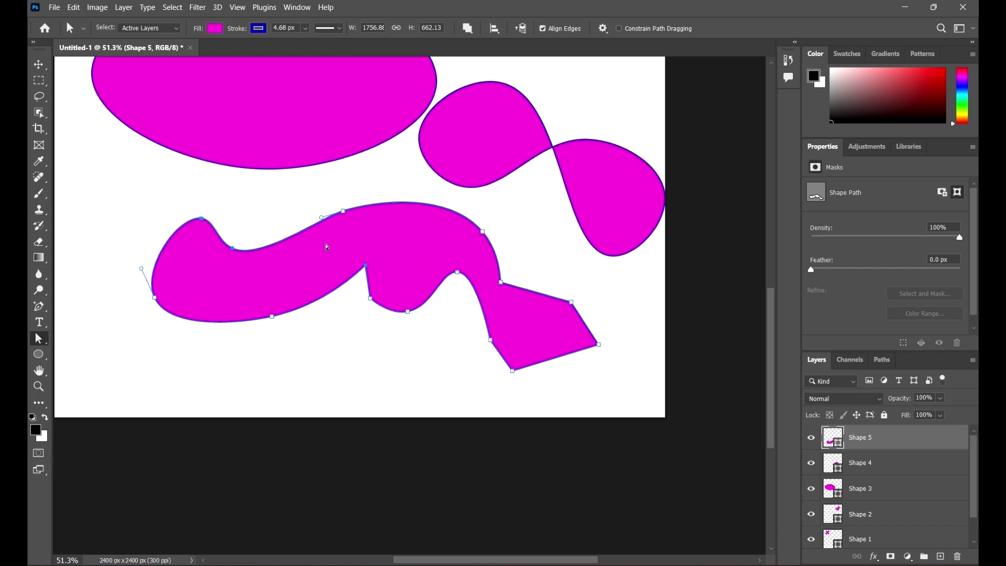
{"action": "scroll", "coordinate": [401, 228], "scroll_direction": "up", "scroll_amount": 3}
{"action": "scroll", "coordinate": [397, 160], "scroll_direction": "down", "scroll_amount": 2}
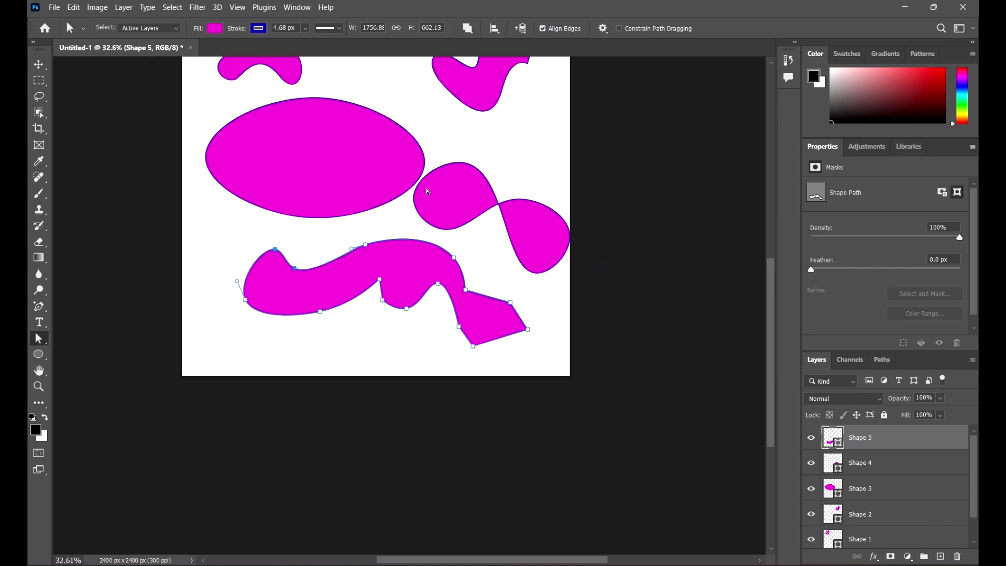
{"action": "scroll", "coordinate": [397, 160], "scroll_direction": "up", "scroll_amount": 2}
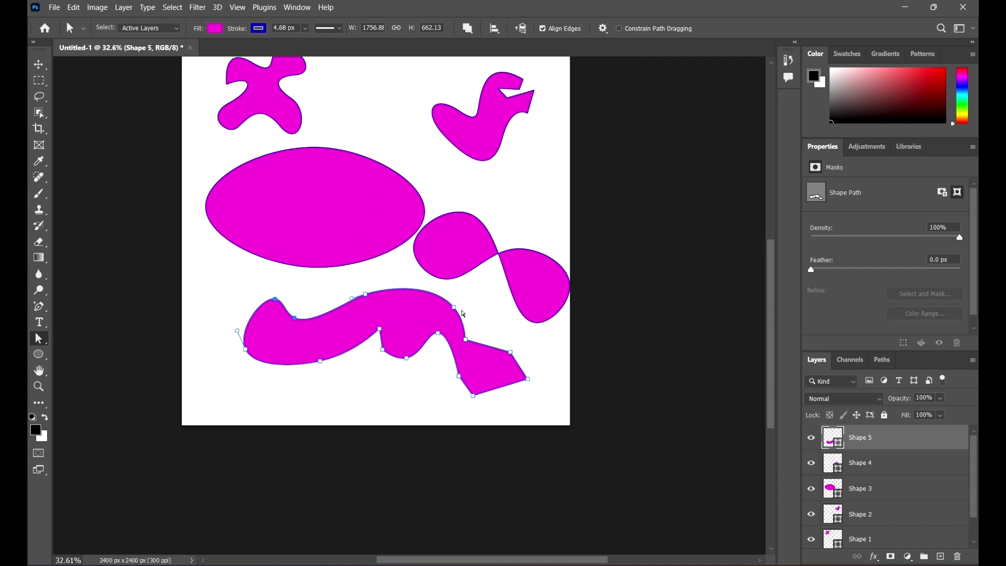
{"action": "scroll", "coordinate": [463, 313], "scroll_direction": "down", "scroll_amount": 2}
{"action": "scroll", "coordinate": [487, 325], "scroll_direction": "up", "scroll_amount": 5}
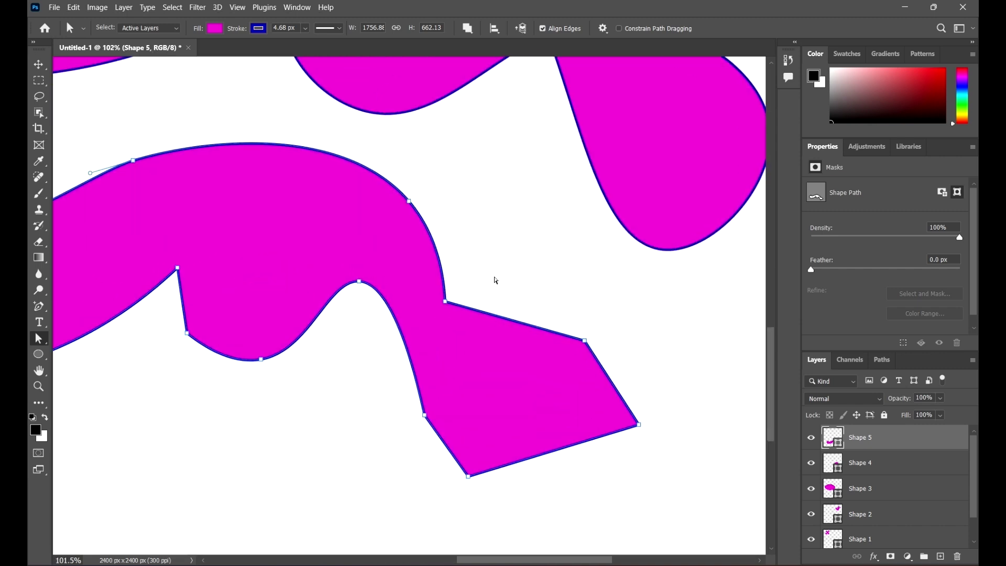
{"action": "scroll", "coordinate": [417, 241], "scroll_direction": "up", "scroll_amount": 3}
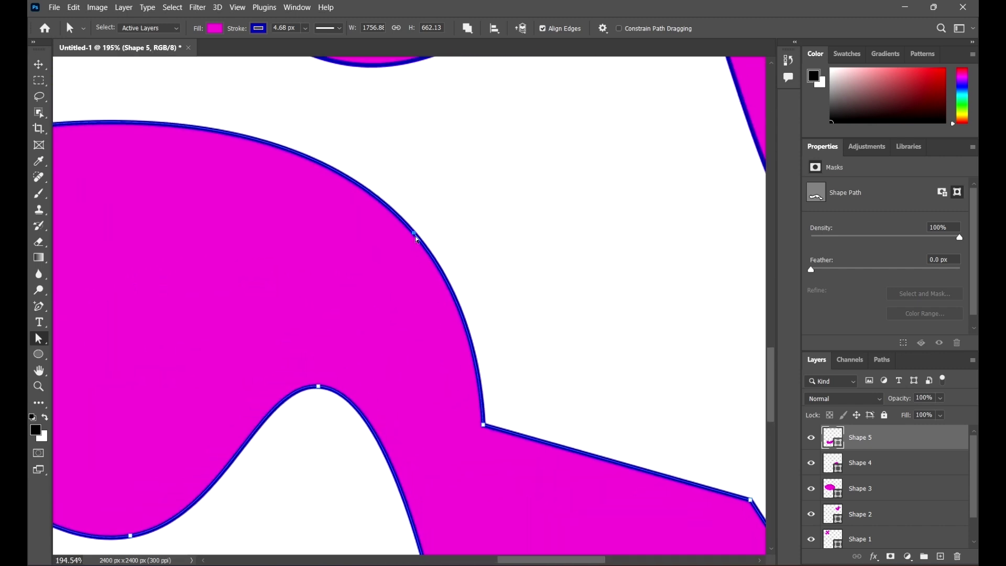
{"action": "left_click", "coordinate": [414, 234]}
{"action": "scroll", "coordinate": [471, 235], "scroll_direction": "down", "scroll_amount": 2}
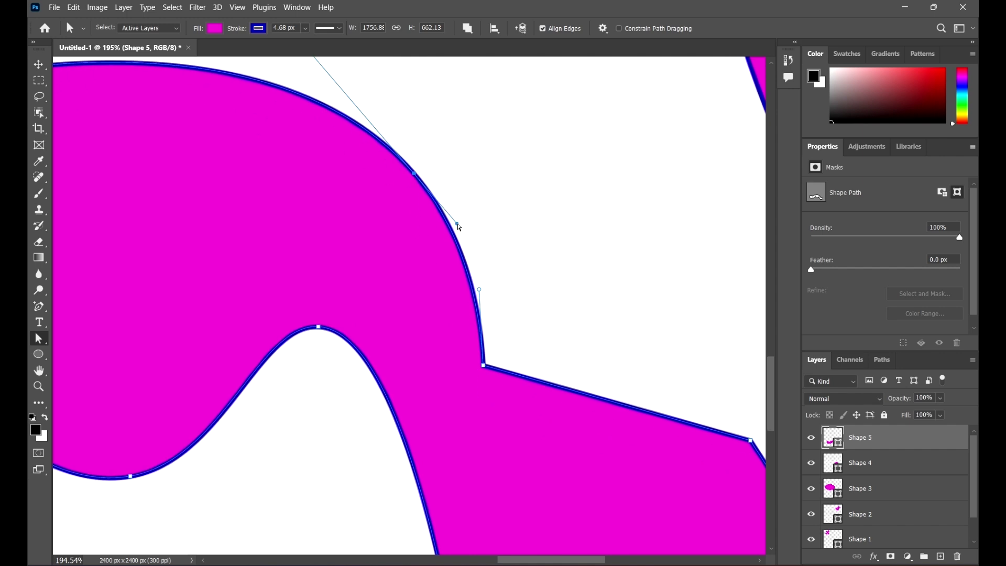
{"action": "scroll", "coordinate": [346, 175], "scroll_direction": "up", "scroll_amount": 2}
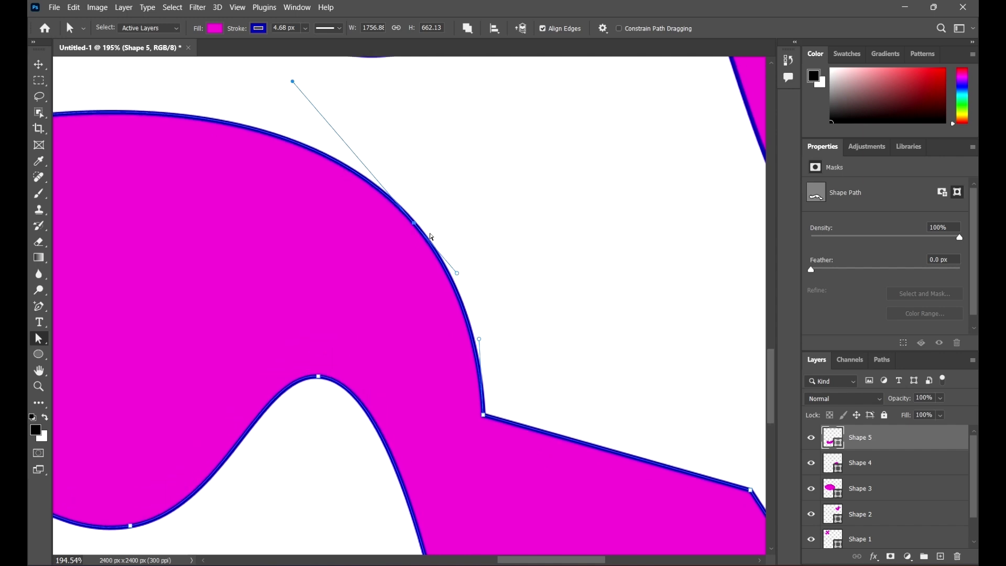
{"action": "scroll", "coordinate": [483, 259], "scroll_direction": "down", "scroll_amount": 1}
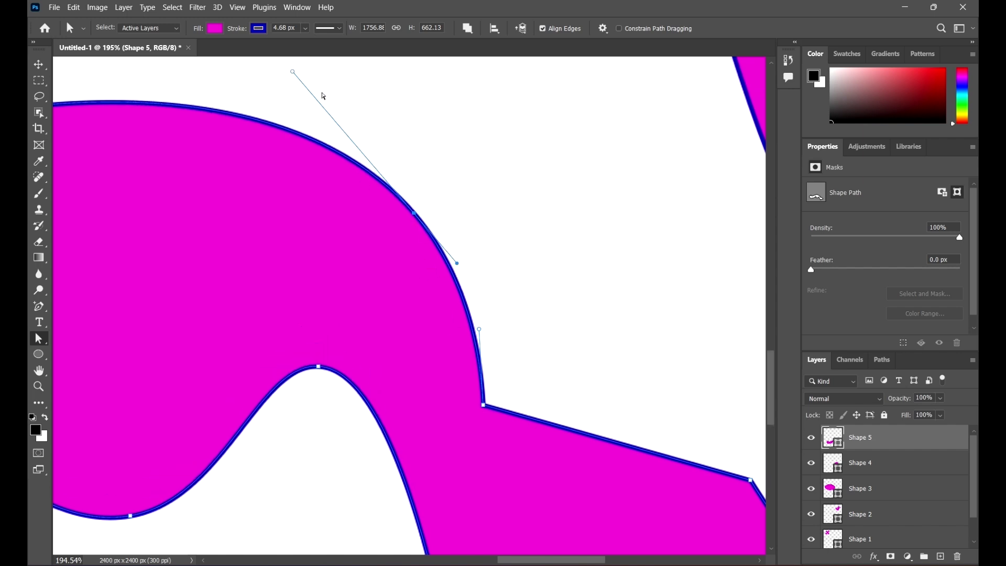
Pull the upper direction handle of the corner anchor, where the curve meets the straight edge, outward to bulge the curve.
{"action": "scroll", "coordinate": [513, 317], "scroll_direction": "down", "scroll_amount": 3}
{"action": "left_click", "coordinate": [483, 375]}
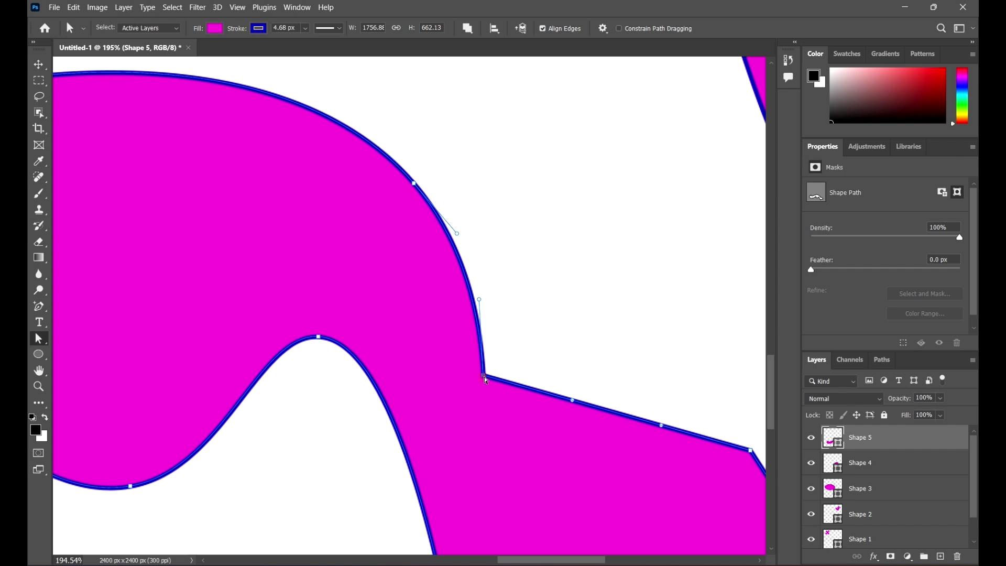
{"action": "left_click_drag", "start_coordinate": [482, 304], "coordinate": [500, 290]}
{"action": "scroll", "coordinate": [524, 304], "scroll_direction": "down", "scroll_amount": 3}
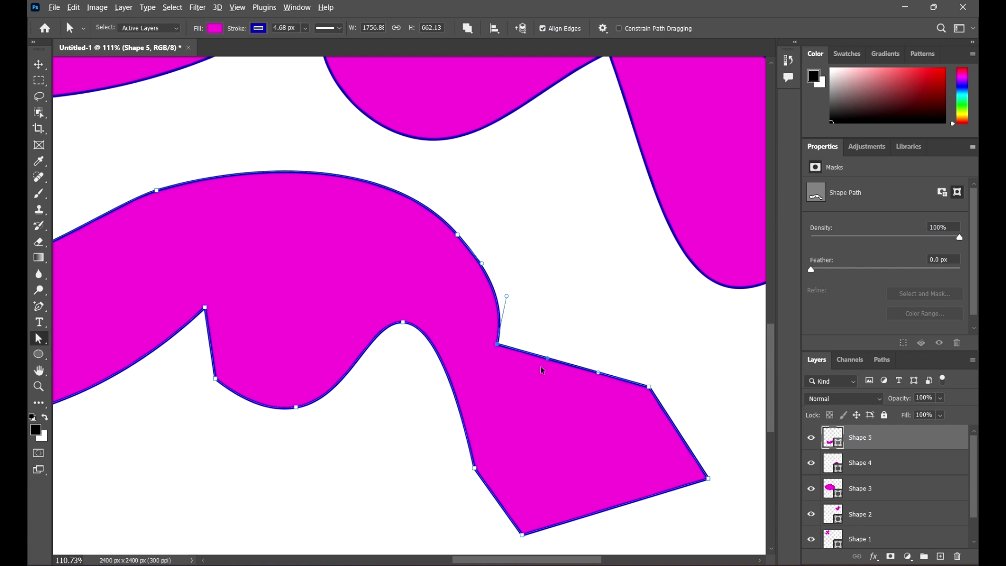
{"action": "scroll", "coordinate": [524, 360], "scroll_direction": "up", "scroll_amount": 3}
{"action": "scroll", "coordinate": [479, 330], "scroll_direction": "up", "scroll_amount": 3}
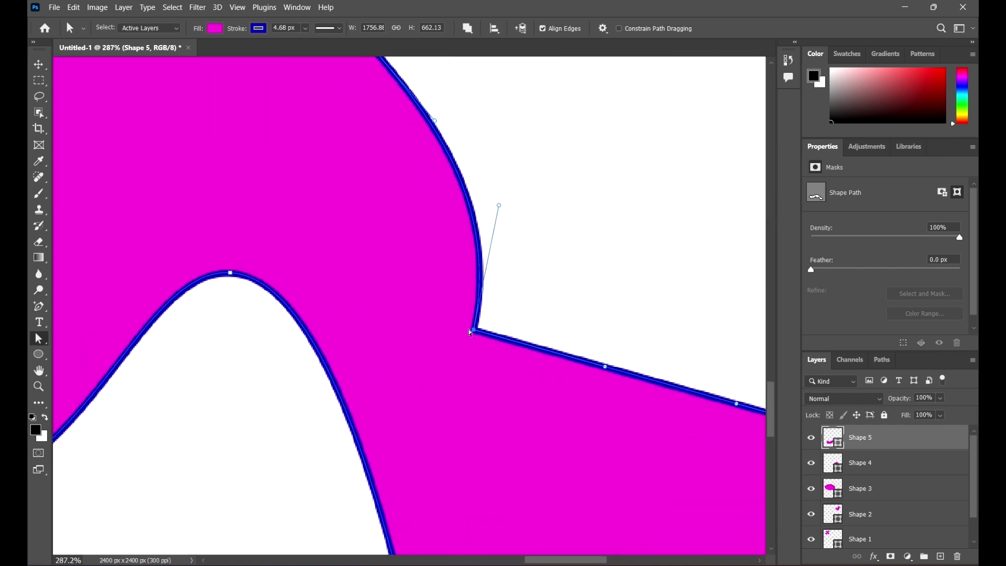
{"action": "scroll", "coordinate": [642, 309], "scroll_direction": "down", "scroll_amount": 6}
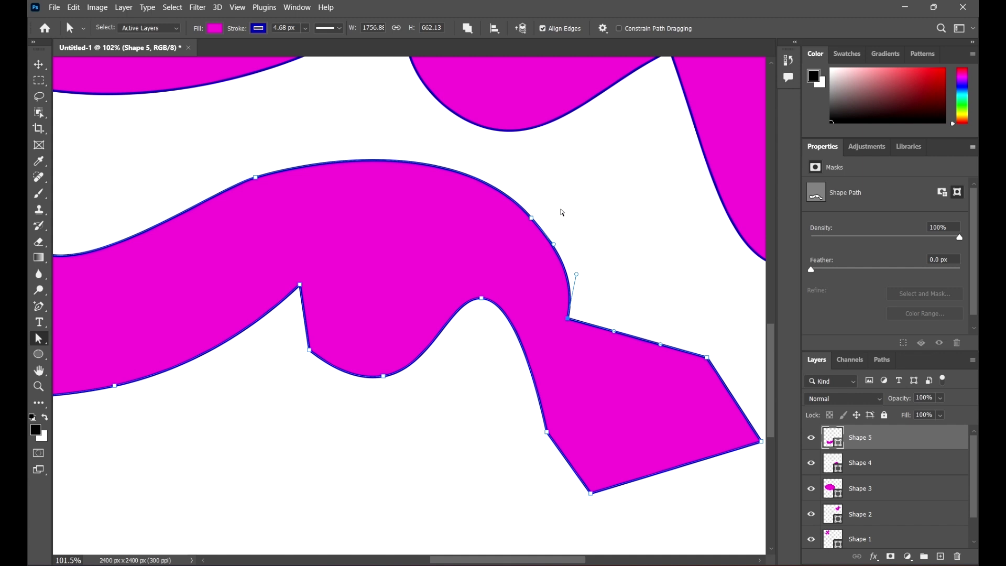
Rotate the direction handles of the anchor on the wavy shape's top edge so the curve crests before it and dips after it.
{"action": "left_click", "coordinate": [532, 217]}
{"action": "scroll", "coordinate": [592, 237], "scroll_direction": "down", "scroll_amount": 3}
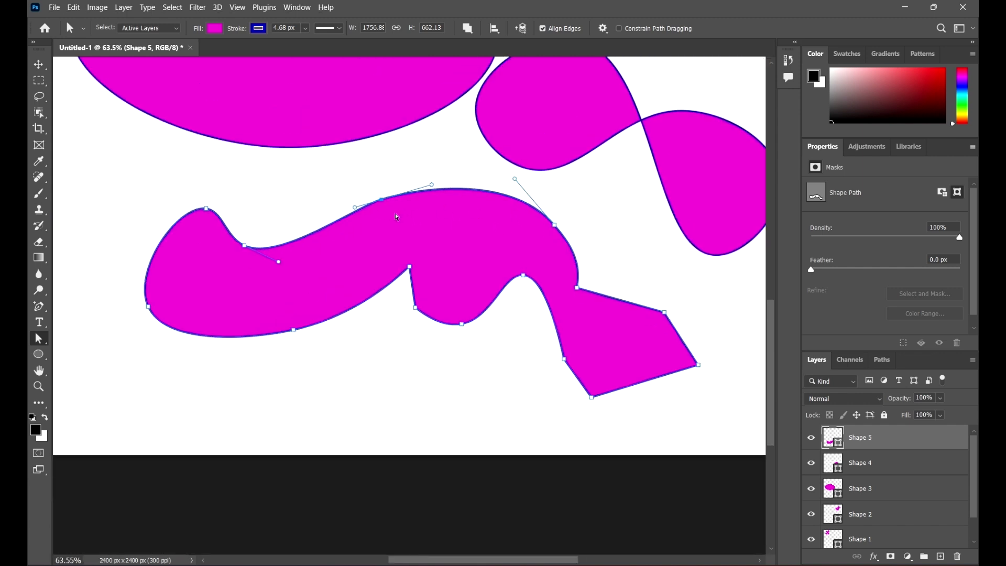
{"action": "scroll", "coordinate": [397, 217], "scroll_direction": "up", "scroll_amount": 6}
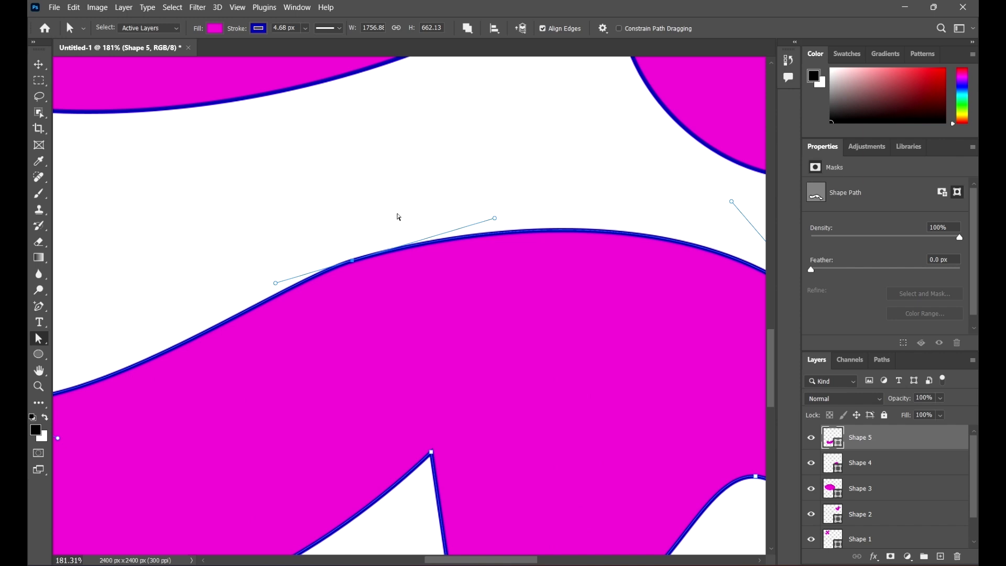
{"action": "left_click_drag", "start_coordinate": [388, 192], "coordinate": [347, 272]}
{"action": "left_click_drag", "start_coordinate": [377, 243], "coordinate": [338, 311]}
{"action": "left_click_drag", "start_coordinate": [495, 218], "coordinate": [500, 189]}
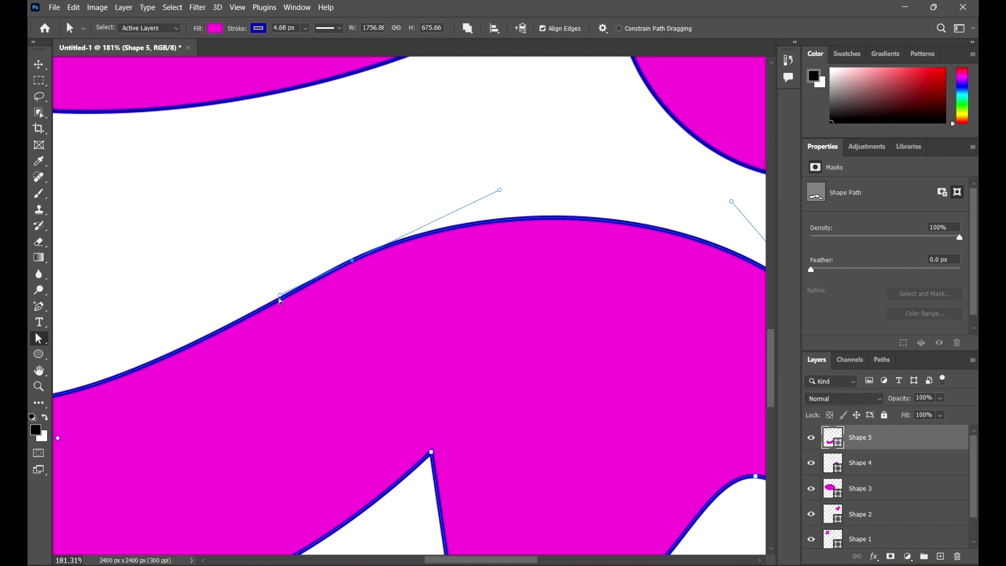
{"action": "left_click_drag", "start_coordinate": [280, 297], "coordinate": [208, 138]}
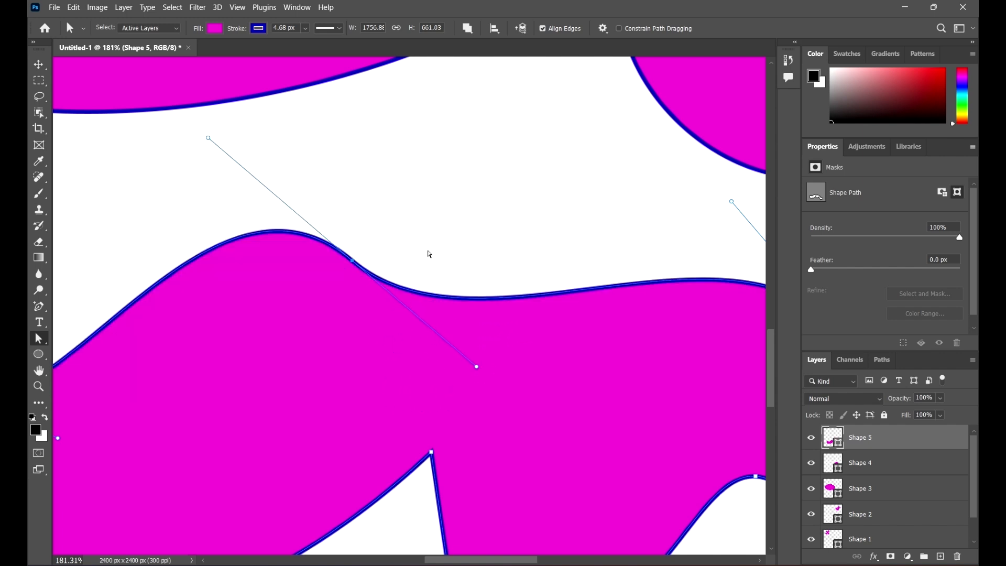
Undo and redo the last handle rotation repeatedly to compare the top edge's curve before and after it.
{"action": "key", "text": "ctrl+z"}
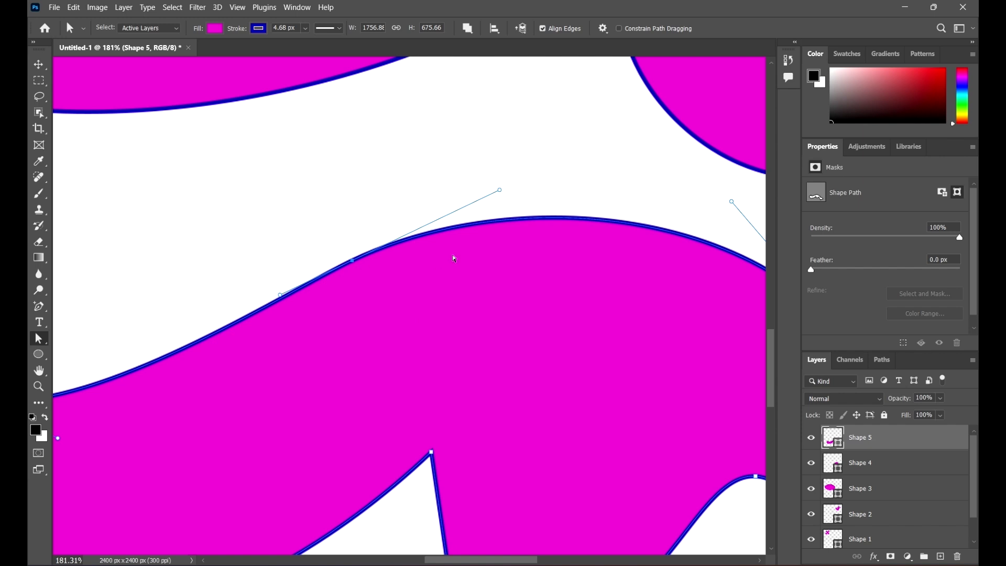
{"action": "key", "text": "ctrl+shift+z"}
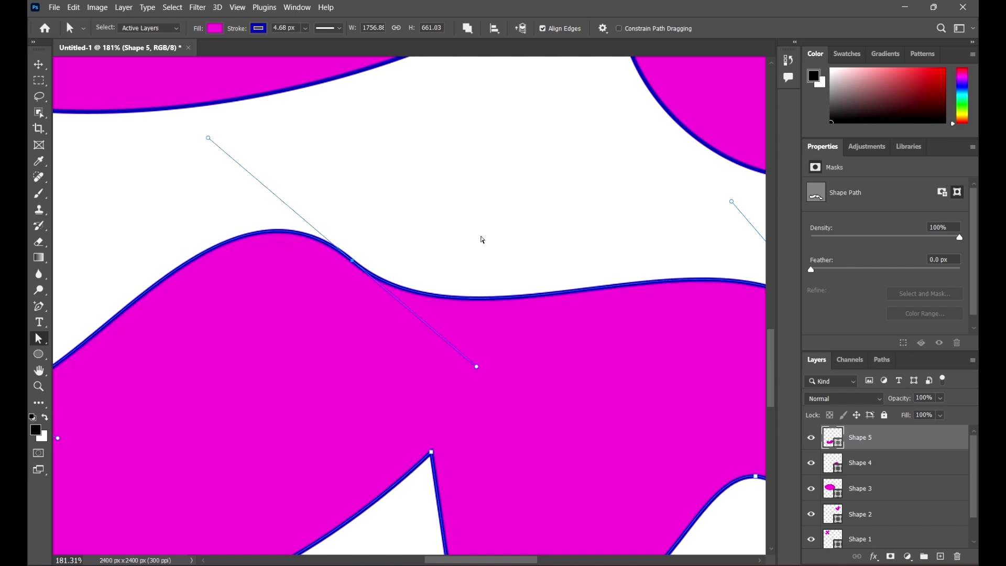
{"action": "left_click", "coordinate": [480, 236]}
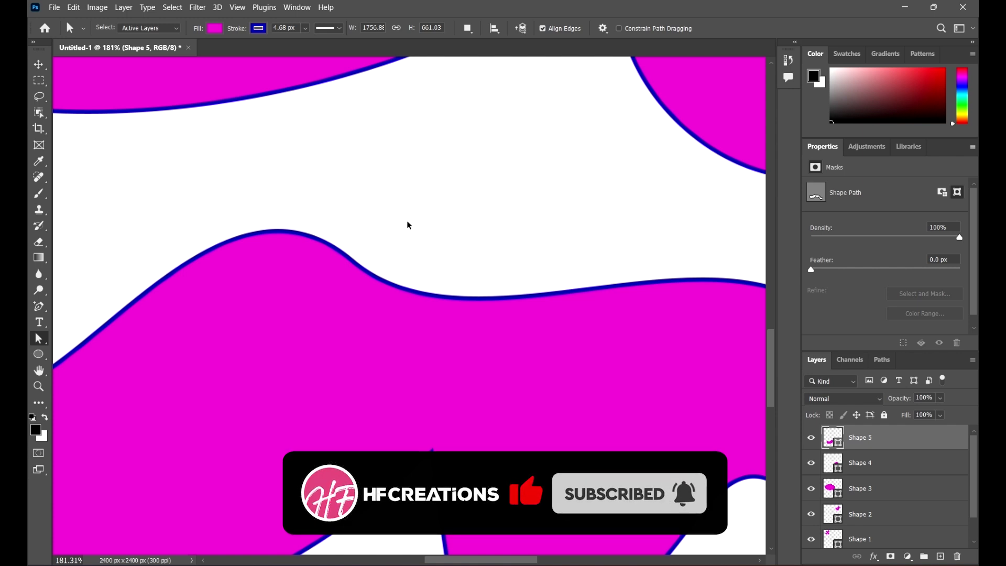
{"action": "left_click_drag", "start_coordinate": [417, 224], "coordinate": [197, 327]}
{"action": "key", "text": "ctrl+z"}
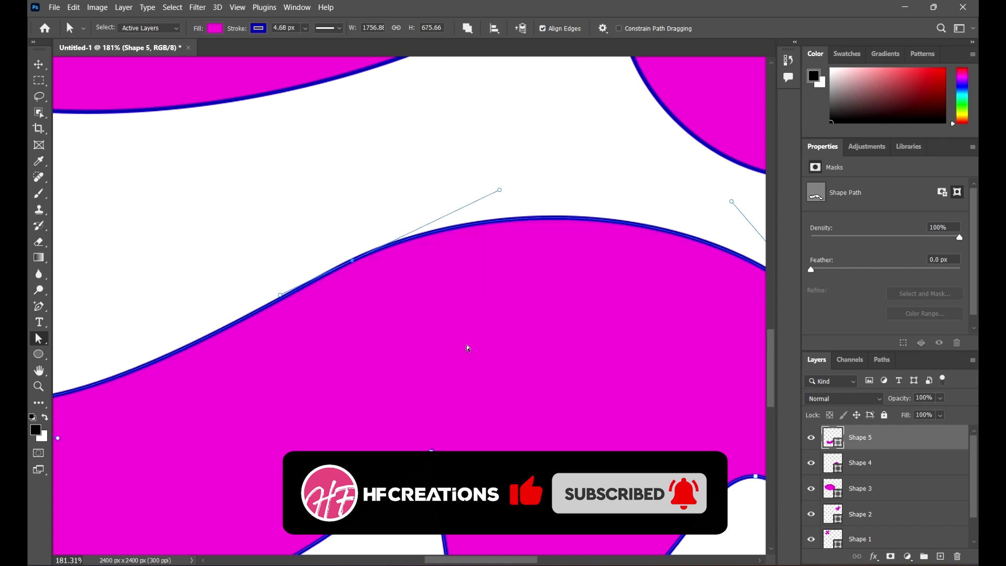
{"action": "key", "text": "ctrl+shift+z"}
{"action": "left_click", "coordinate": [427, 219]}
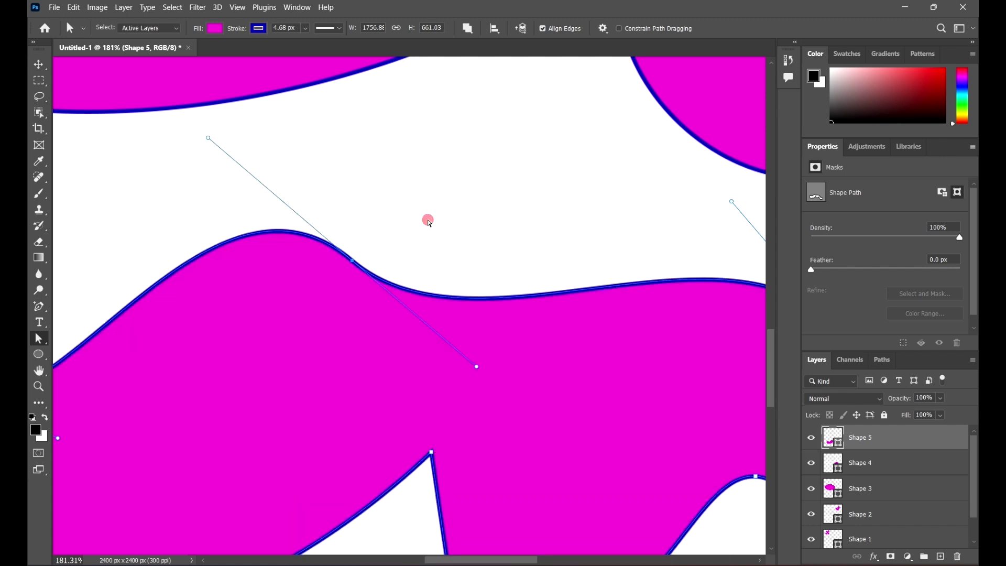
{"action": "key", "text": "ctrl+z"}
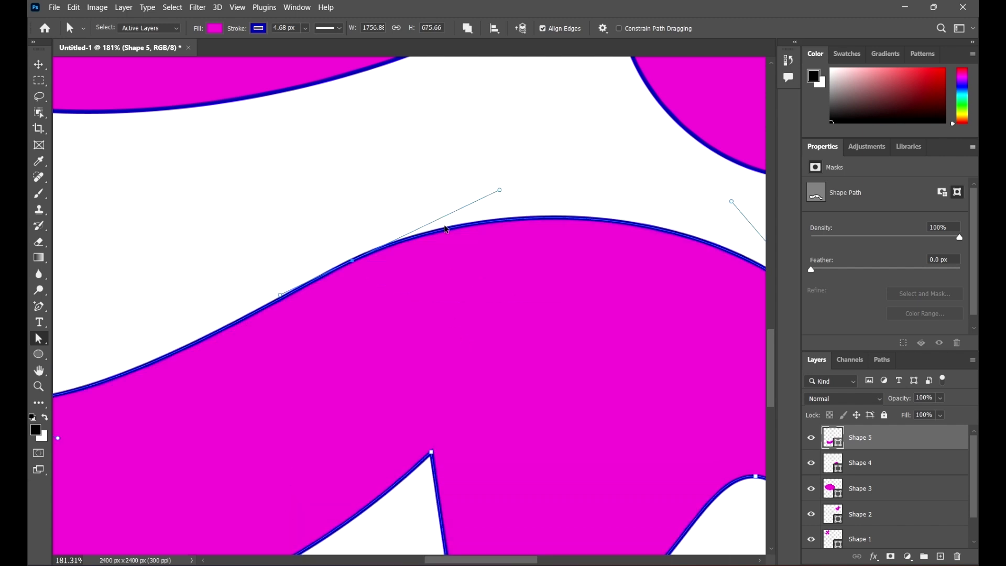
{"action": "key", "text": "ctrl+shift+z"}
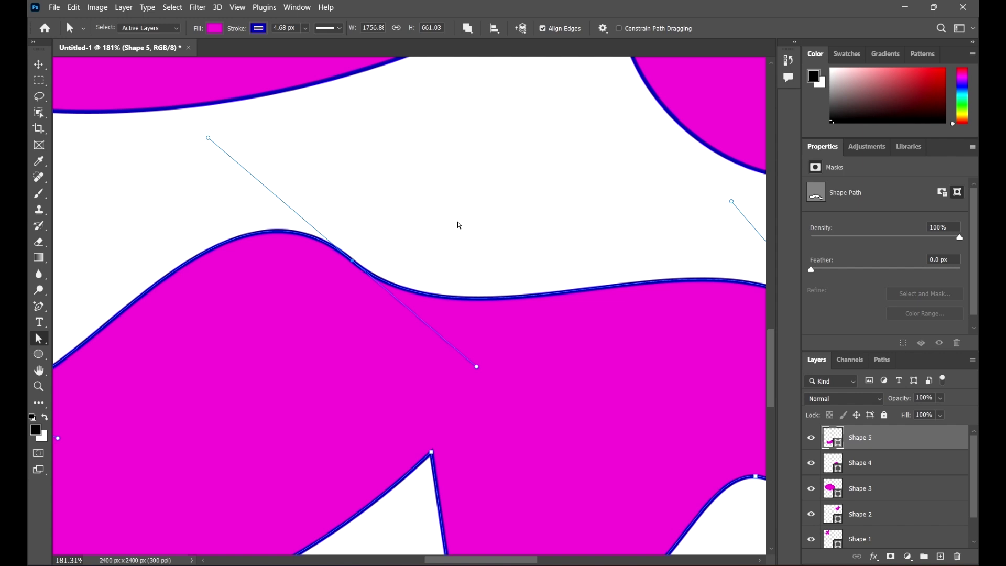
{"action": "scroll", "coordinate": [410, 203], "scroll_direction": "down", "scroll_amount": 3}
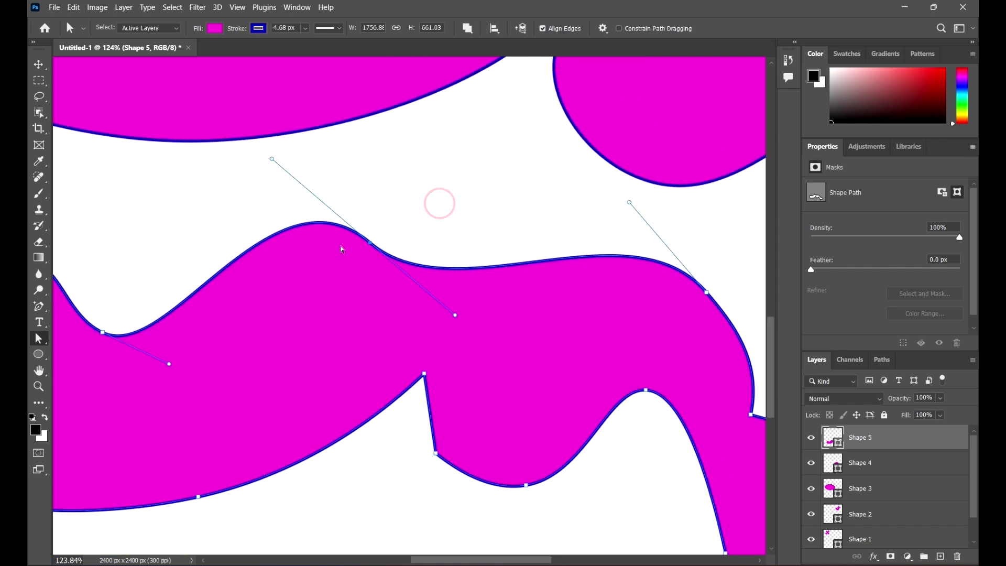
Lengthen the lower direction handle of the anchor on the wavy shape's top edge to deepen the dip that follows it.
{"action": "left_click_drag", "start_coordinate": [459, 319], "coordinate": [487, 342]}
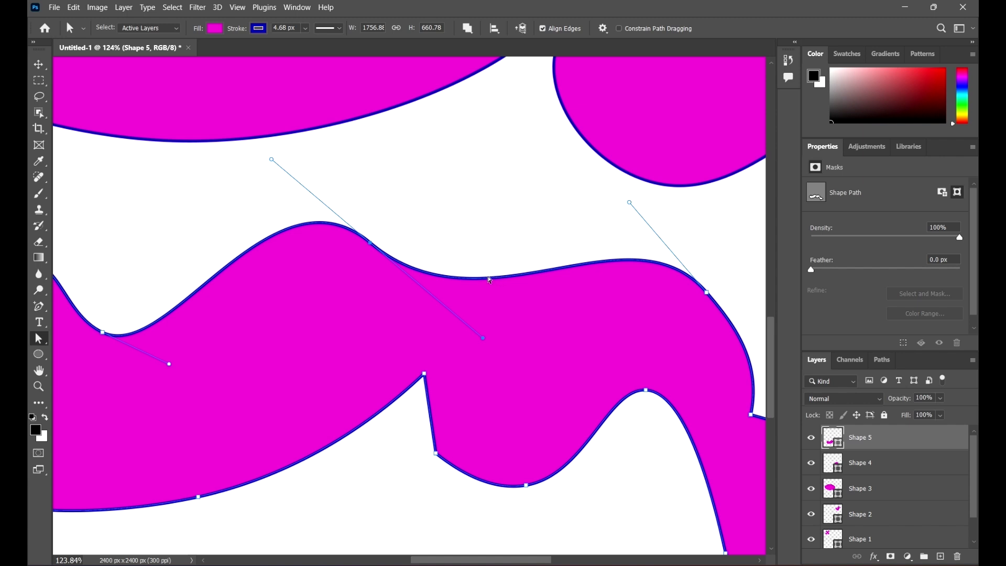
{"action": "scroll", "coordinate": [526, 281], "scroll_direction": "down", "scroll_amount": 10}
{"action": "scroll", "coordinate": [300, 326], "scroll_direction": "up", "scroll_amount": 10}
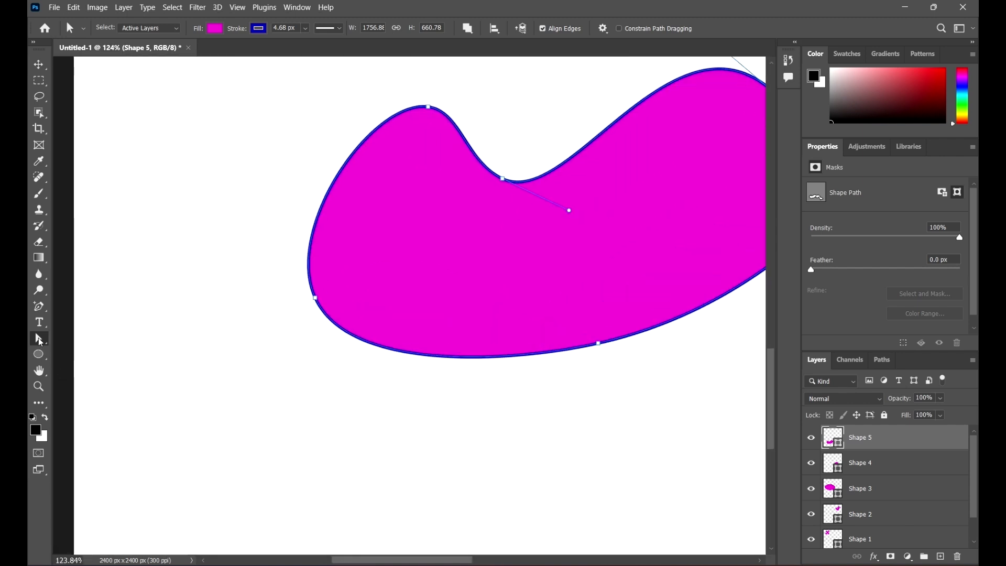
Select the anchor point at the wavy shape's rounded left end with the Direct Selection tool and examine its direction handles.
{"action": "right_click", "coordinate": [38, 339]}
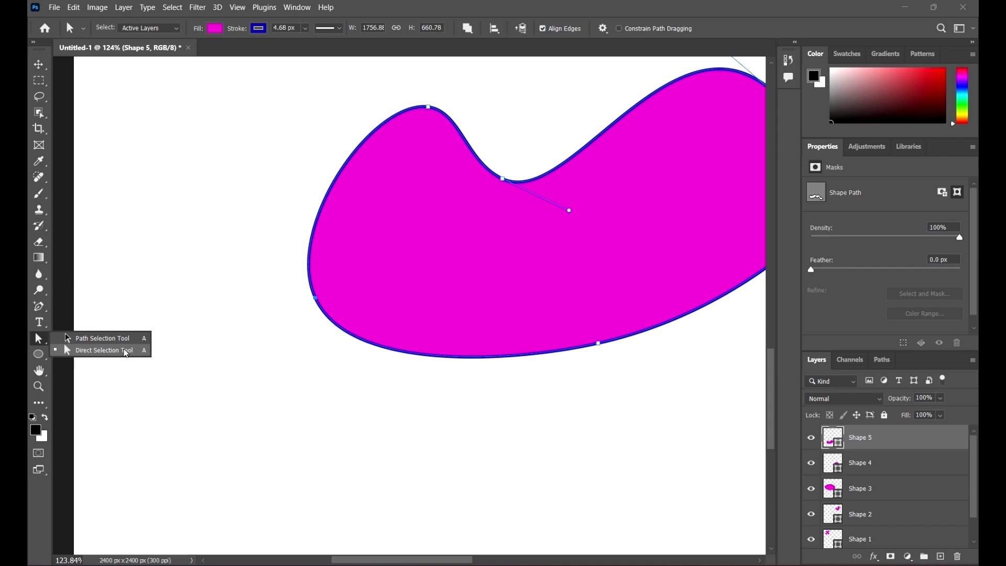
{"action": "left_click", "coordinate": [124, 349]}
{"action": "left_click", "coordinate": [314, 373]}
{"action": "left_click_drag", "start_coordinate": [314, 373], "coordinate": [277, 279]}
{"action": "left_click", "coordinate": [283, 328]}
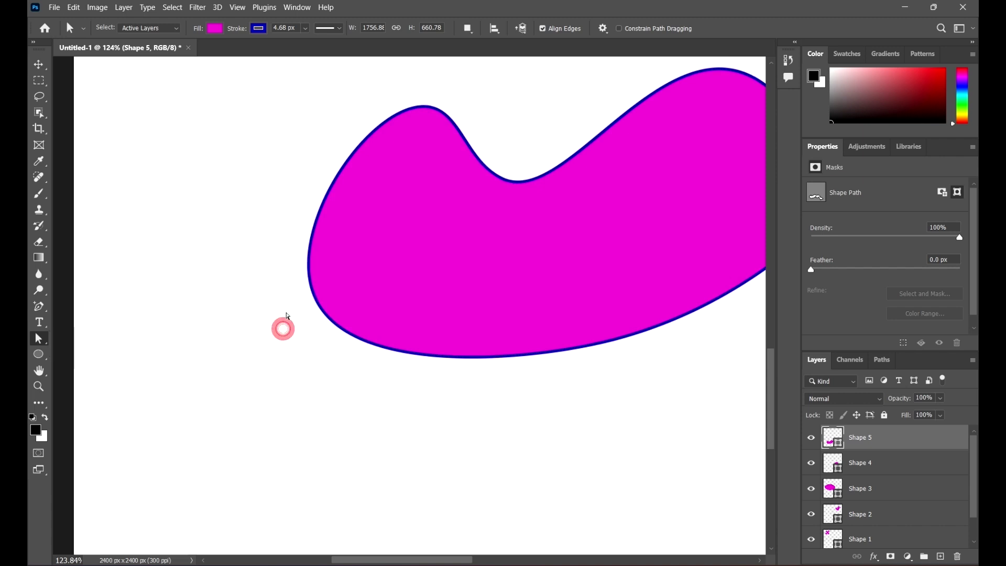
{"action": "left_click", "coordinate": [37, 340]}
{"action": "left_click", "coordinate": [119, 346]}
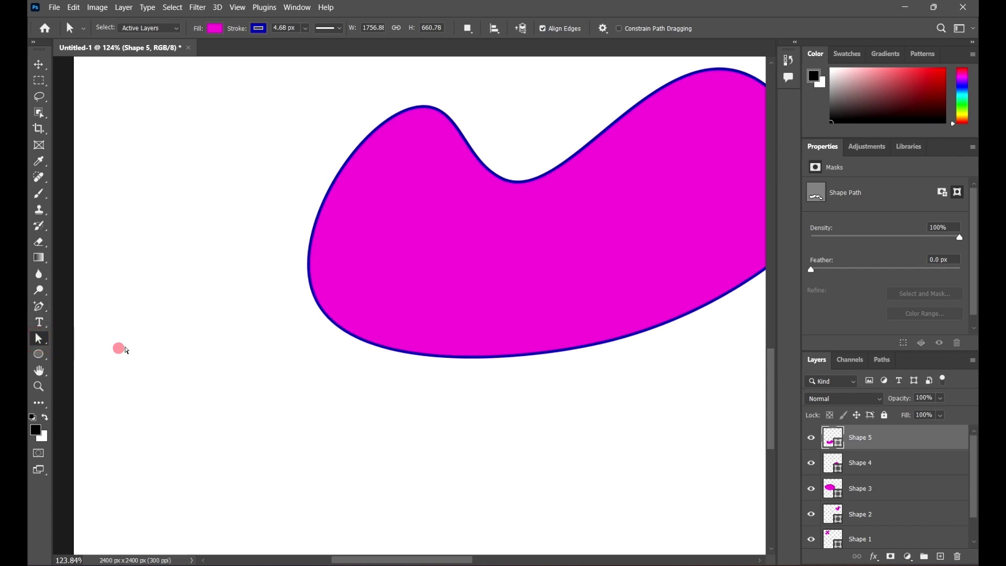
{"action": "left_click_drag", "start_coordinate": [256, 236], "coordinate": [372, 373]}
{"action": "left_click", "coordinate": [386, 386]}
{"action": "left_click_drag", "start_coordinate": [323, 348], "coordinate": [287, 264]}
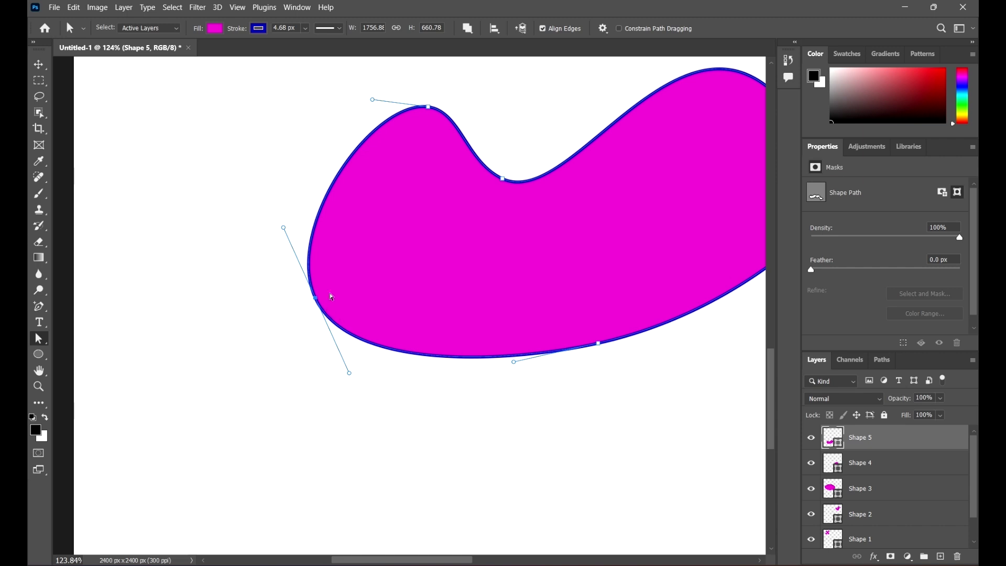
Display all anchor points of the wavy shape and select the anchor on its upper-right curve to view its handles.
{"action": "scroll", "coordinate": [265, 321], "scroll_direction": "down", "scroll_amount": 3}
{"action": "left_click", "coordinate": [389, 400]}
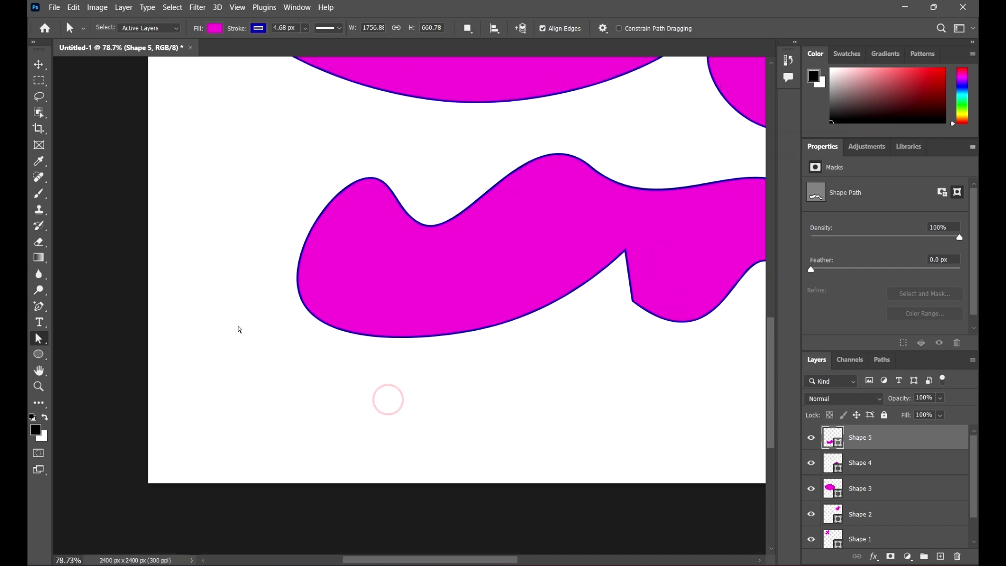
{"action": "left_click", "coordinate": [396, 241]}
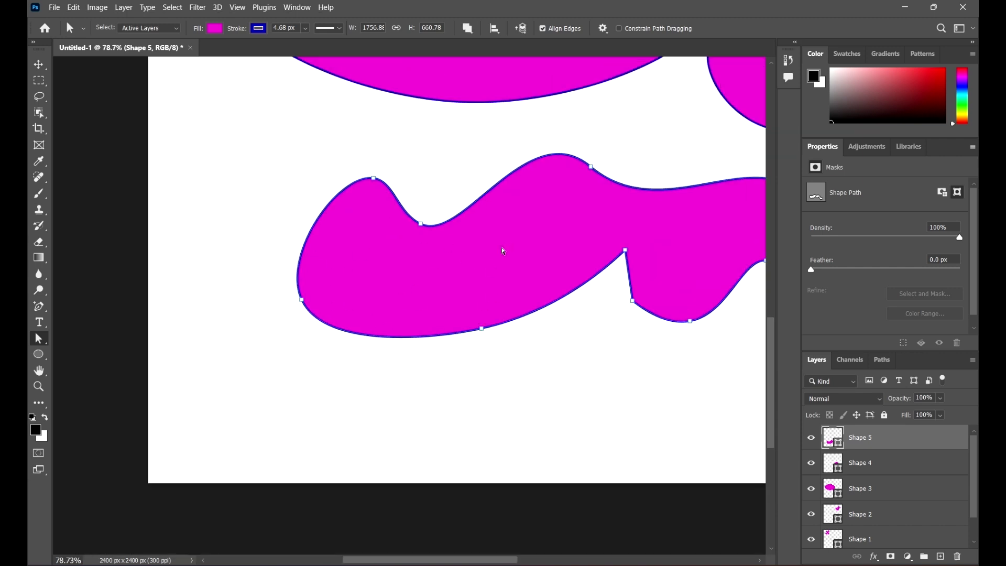
{"action": "scroll", "coordinate": [407, 287], "scroll_direction": "down", "scroll_amount": 2}
{"action": "scroll", "coordinate": [699, 253], "scroll_direction": "up", "scroll_amount": 3}
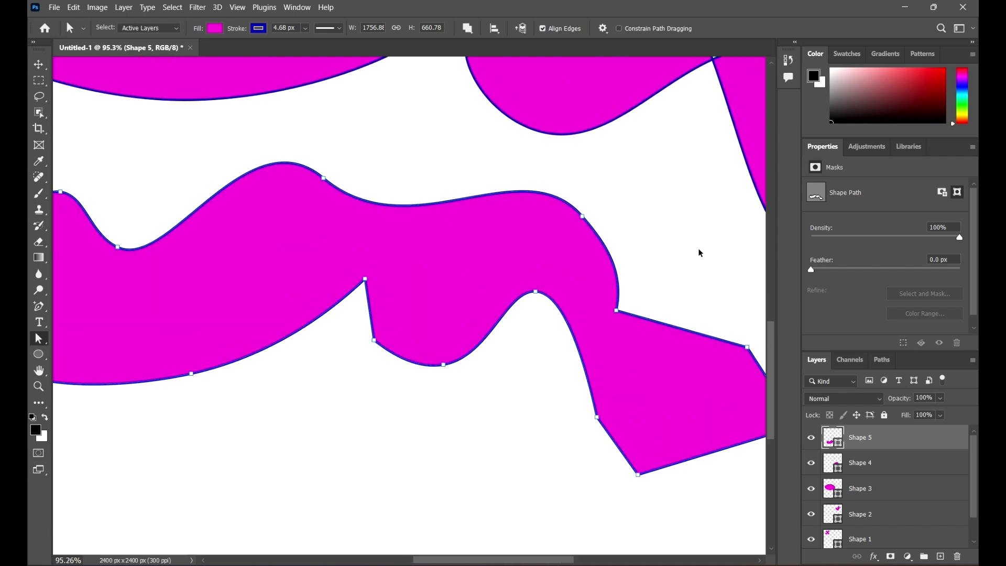
{"action": "left_click_drag", "start_coordinate": [615, 190], "coordinate": [593, 244]}
{"action": "scroll", "coordinate": [689, 321], "scroll_direction": "down", "scroll_amount": 3}
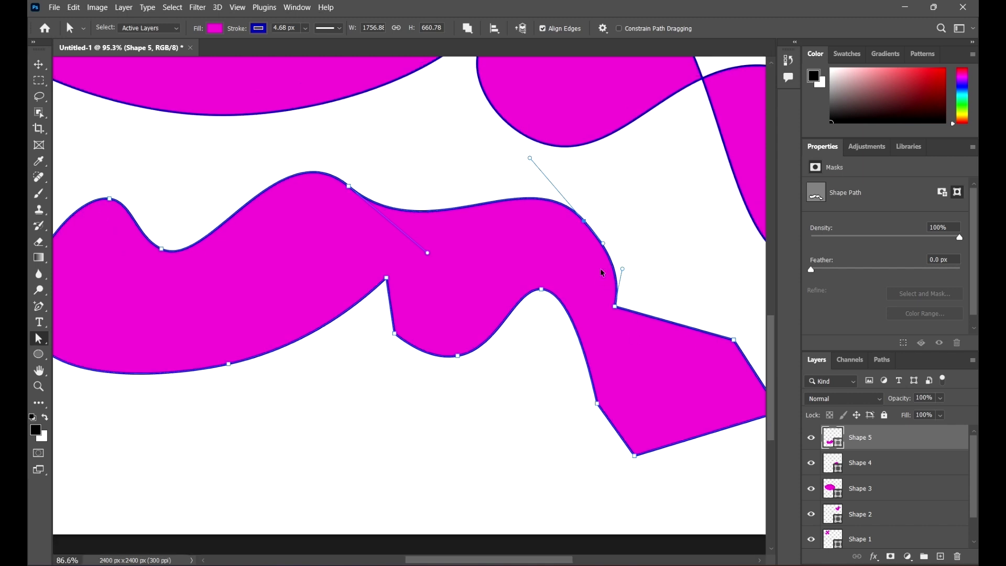
{"action": "left_click", "coordinate": [508, 366]}
Switch to the Path Selection tool and select the entire wavy path with all its anchor points.
{"action": "right_click", "coordinate": [40, 338]}
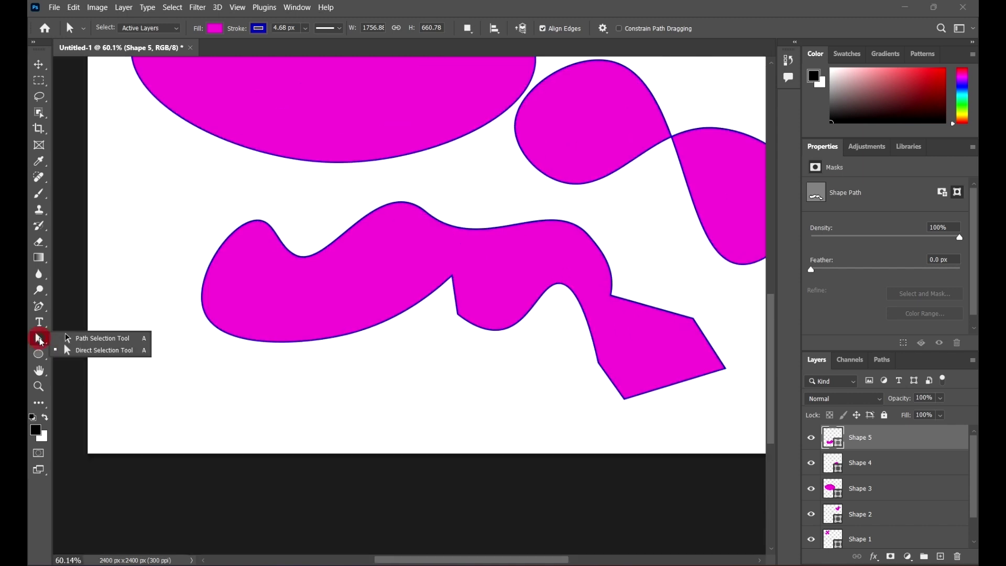
{"action": "left_click", "coordinate": [99, 339]}
{"action": "left_click", "coordinate": [401, 393]}
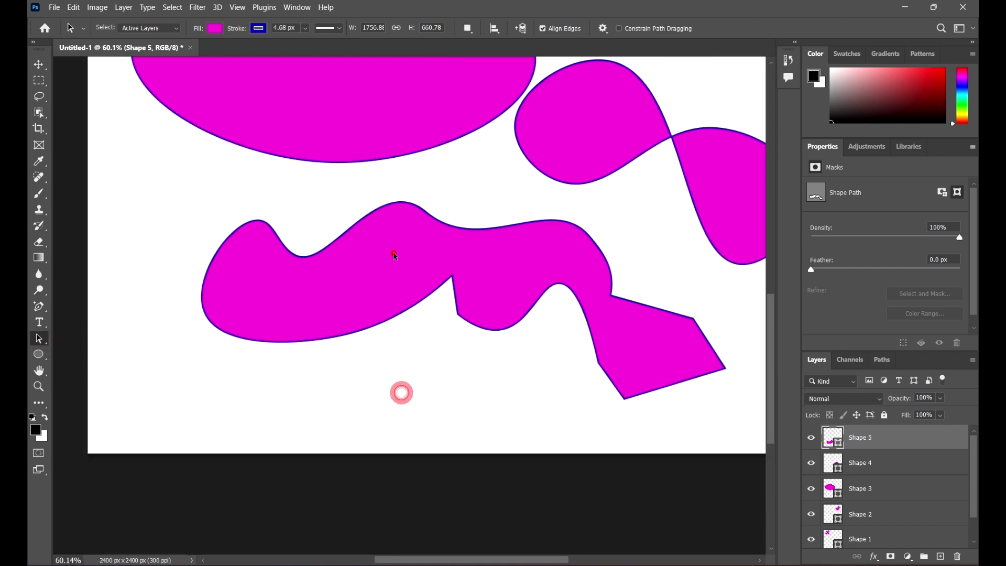
{"action": "left_click", "coordinate": [393, 253]}
{"action": "left_click", "coordinate": [433, 349]}
{"action": "left_click", "coordinate": [335, 236]}
{"action": "left_click", "coordinate": [397, 371]}
{"action": "scroll", "coordinate": [399, 374], "scroll_direction": "up", "scroll_amount": 3}
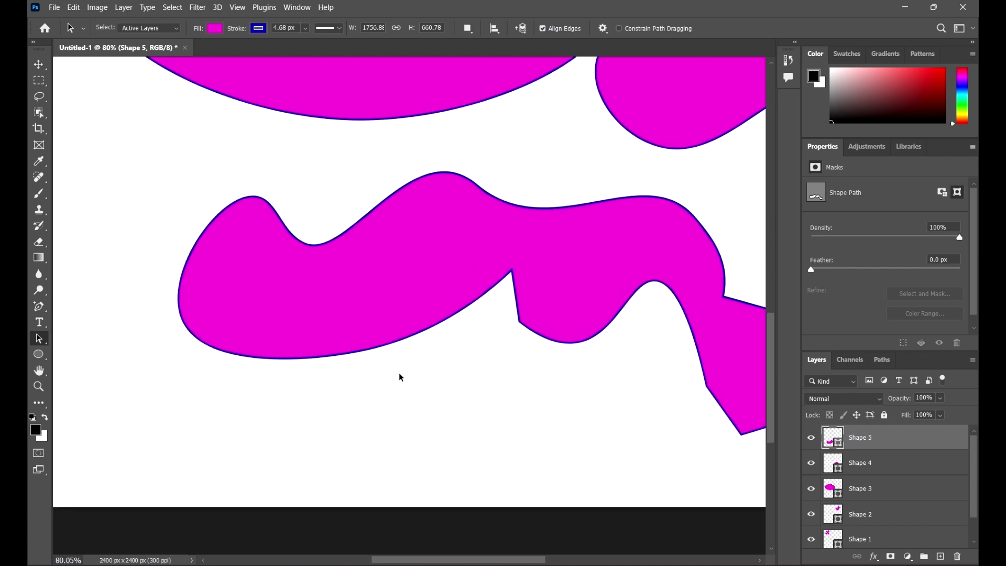
{"action": "left_click_drag", "start_coordinate": [281, 178], "coordinate": [283, 181]}
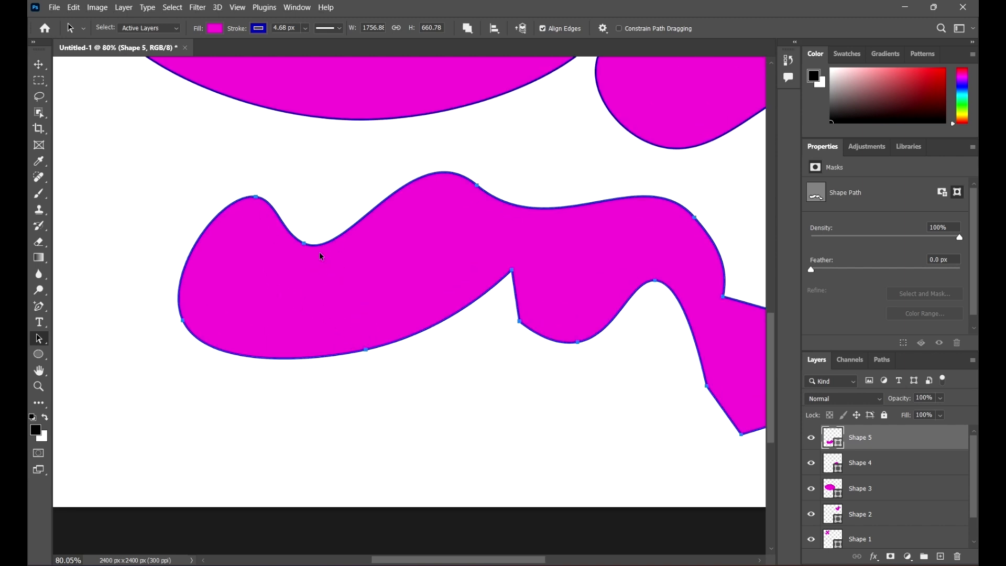
Move the whole wavy shape around the canvas with the Path Selection tool and leave it slightly left of its starting position.
{"action": "left_click_drag", "start_coordinate": [307, 247], "coordinate": [295, 306]}
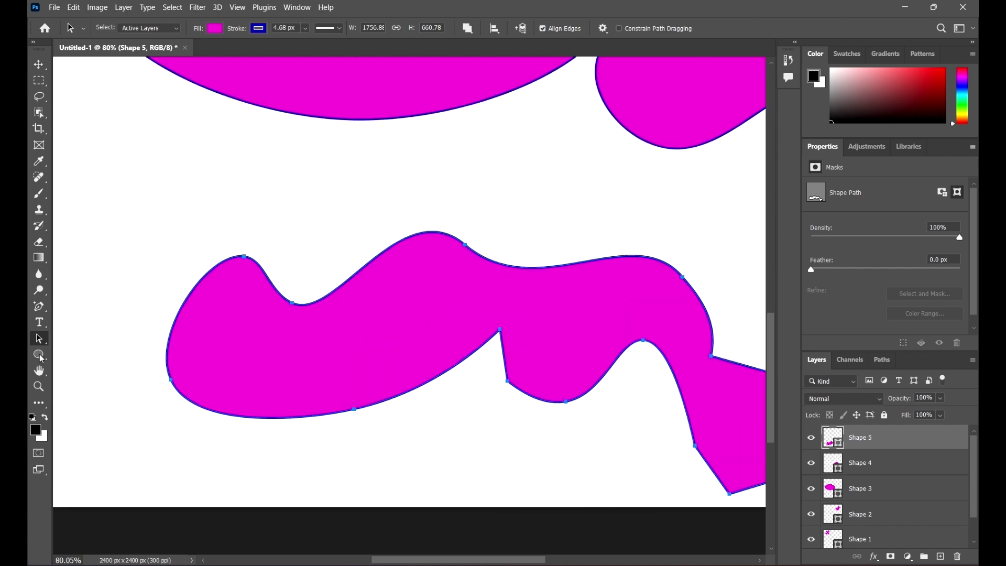
{"action": "left_click", "coordinate": [45, 338]}
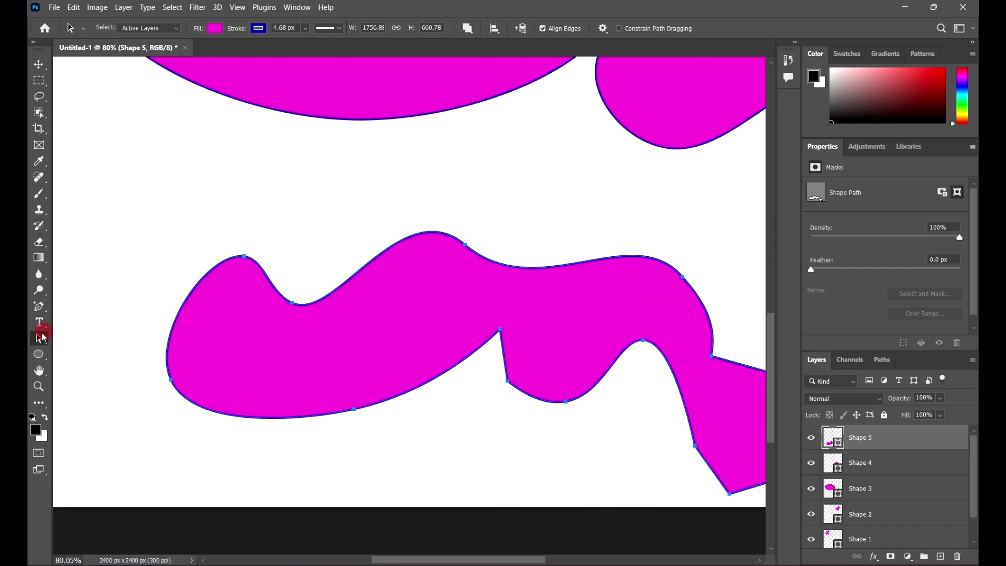
{"action": "left_click", "coordinate": [312, 299]}
{"action": "left_click_drag", "start_coordinate": [316, 306], "coordinate": [324, 222]}
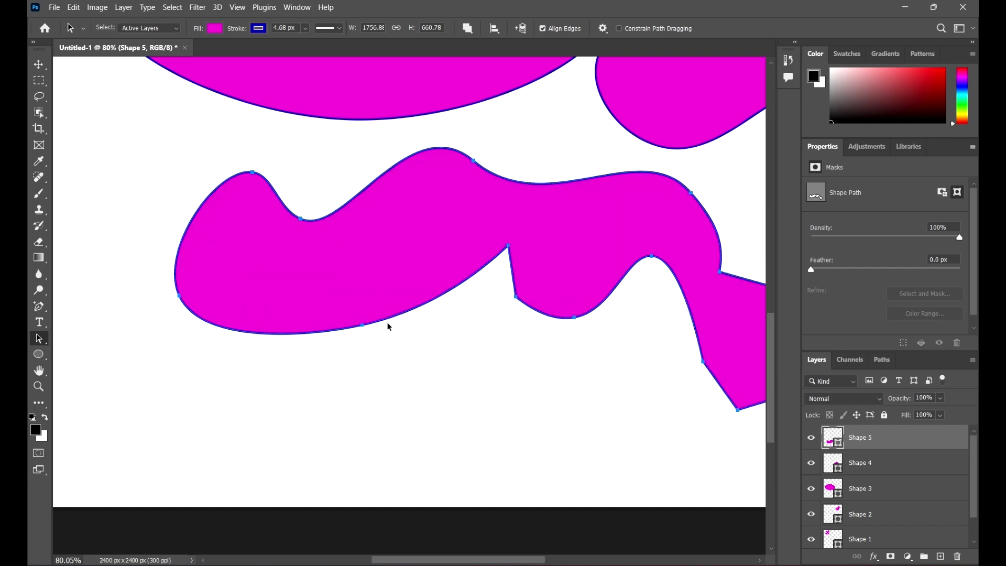
{"action": "left_click_drag", "start_coordinate": [392, 321], "coordinate": [345, 364]}
{"action": "left_click_drag", "start_coordinate": [347, 317], "coordinate": [398, 351]}
{"action": "left_click_drag", "start_coordinate": [325, 346], "coordinate": [336, 262]}
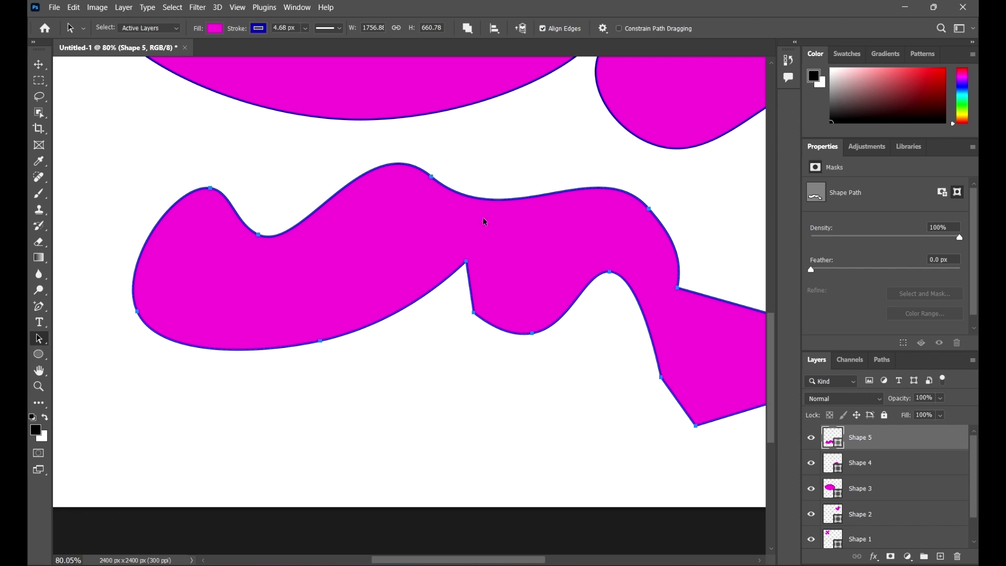
Return to the Direct Selection tool and select the single corner anchor at the lower end of the notch's straight edge.
{"action": "scroll", "coordinate": [483, 217], "scroll_direction": "up", "scroll_amount": 1}
{"action": "left_click", "coordinate": [38, 338]}
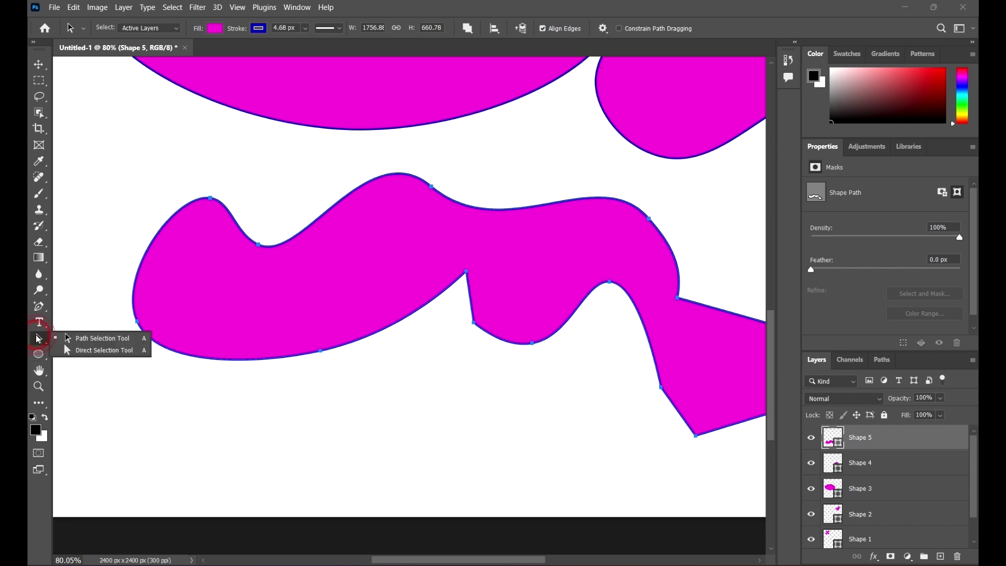
{"action": "left_click", "coordinate": [96, 347]}
{"action": "left_click", "coordinate": [276, 286]}
{"action": "left_click", "coordinate": [288, 288]}
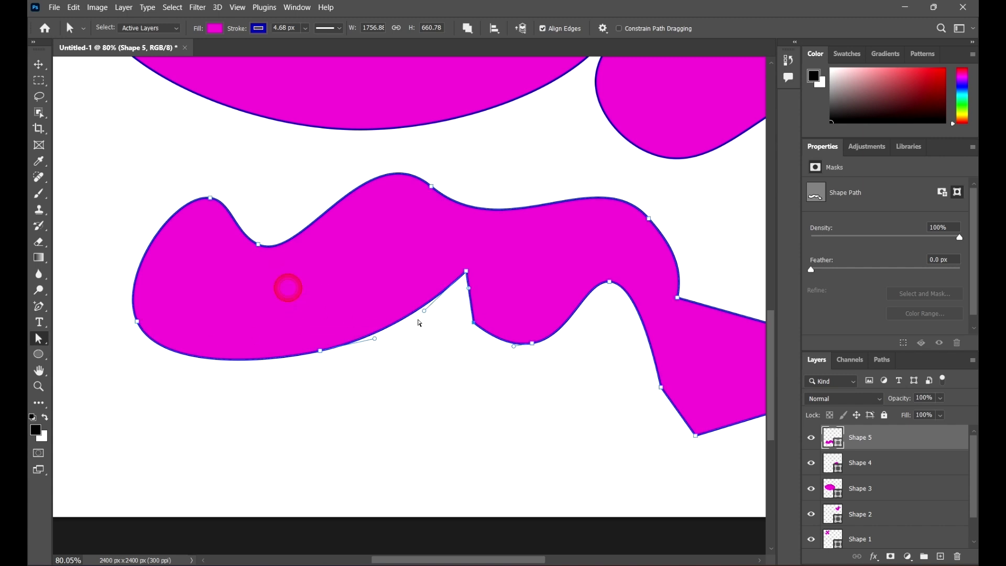
{"action": "left_click", "coordinate": [476, 375]}
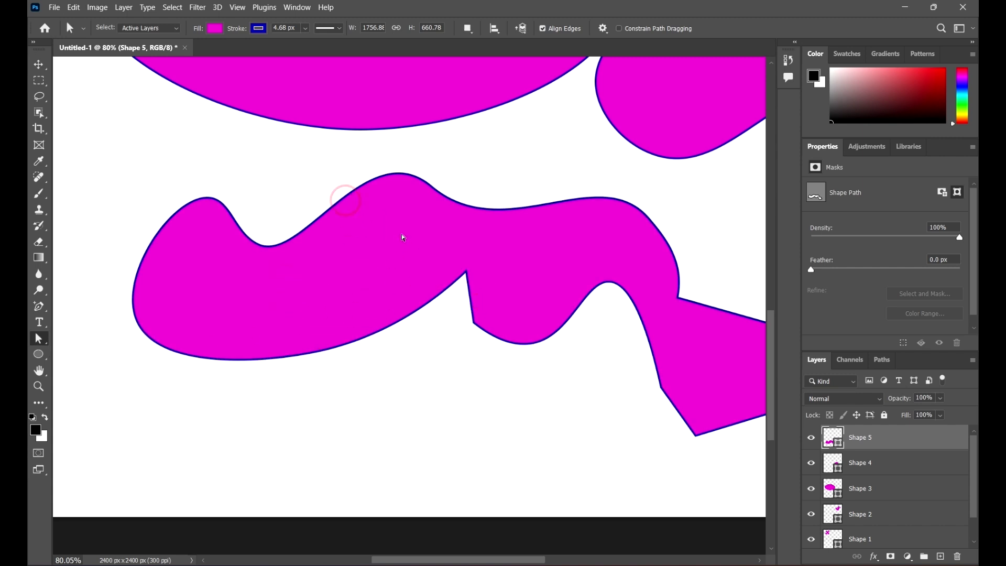
Move the anchor on the wavy shape's lower edge down and to the right to push that curve outward.
{"action": "left_click", "coordinate": [408, 411]}
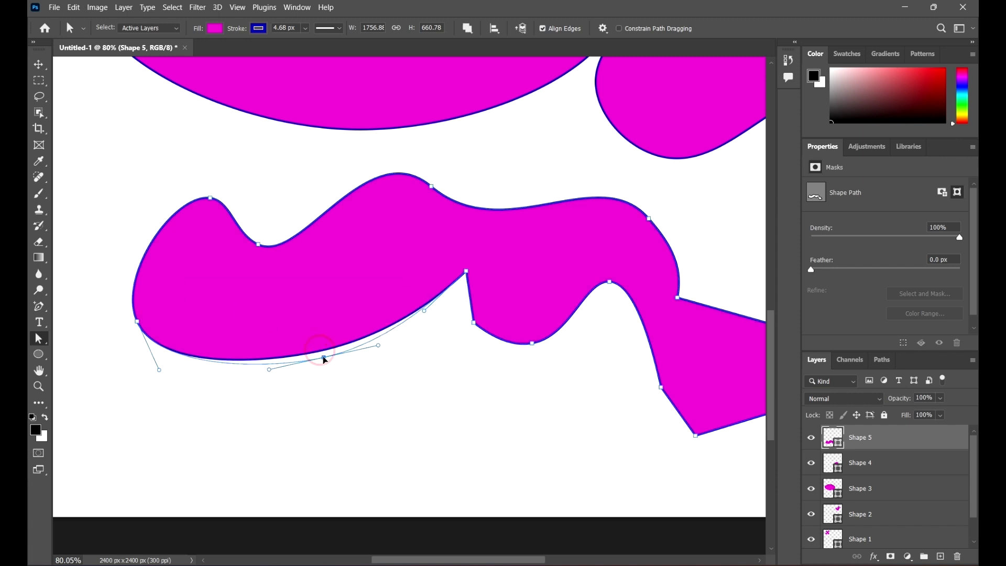
{"action": "scroll", "coordinate": [438, 384], "scroll_direction": "down", "scroll_amount": 3}
{"action": "left_click", "coordinate": [514, 413]}
{"action": "scroll", "coordinate": [520, 349], "scroll_direction": "up", "scroll_amount": 2}
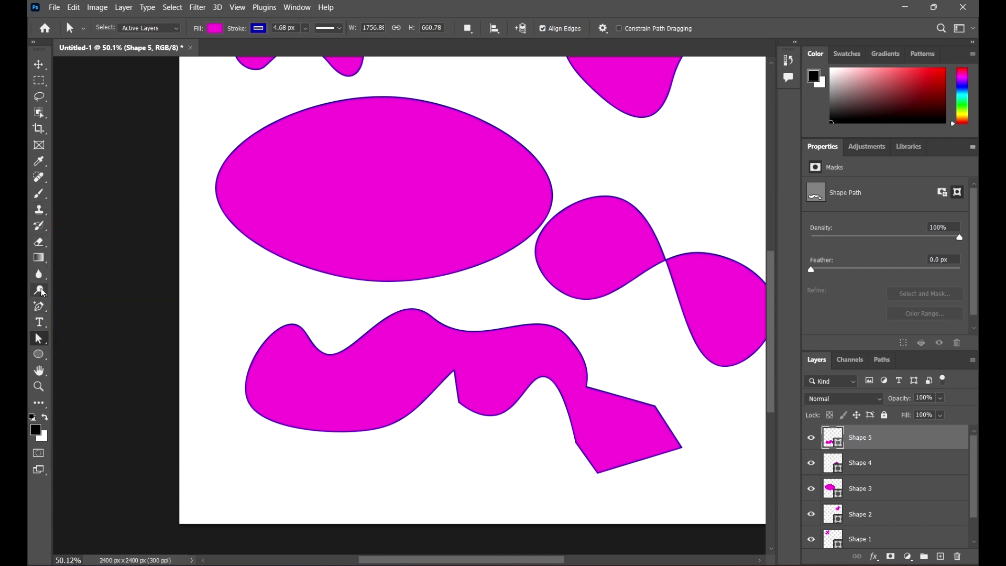
Draw a rounded rectangle of about 325 × 353 px with a 40 px corner radius between the two upper shapes.
{"action": "left_click", "coordinate": [33, 357]}
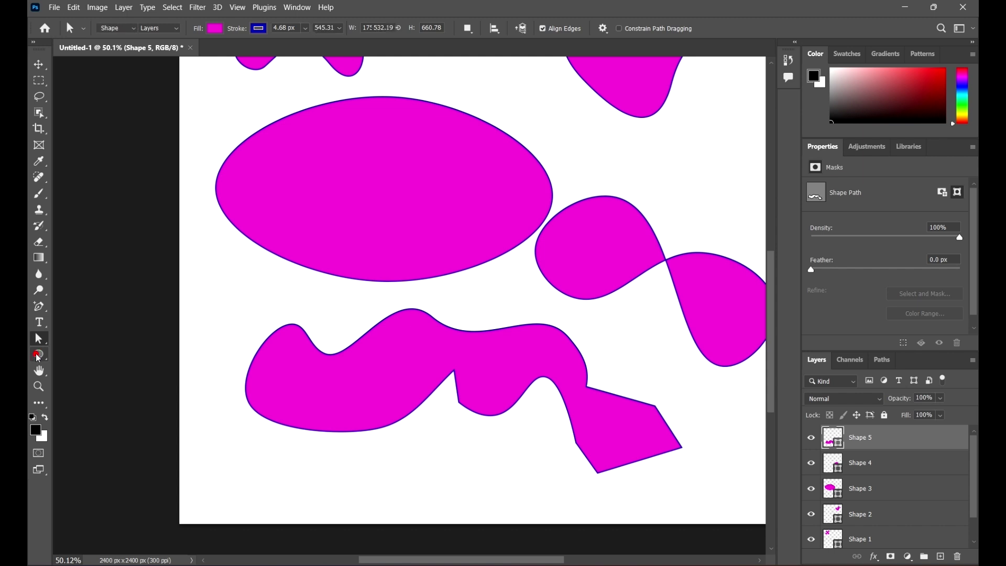
{"action": "left_click", "coordinate": [79, 354]}
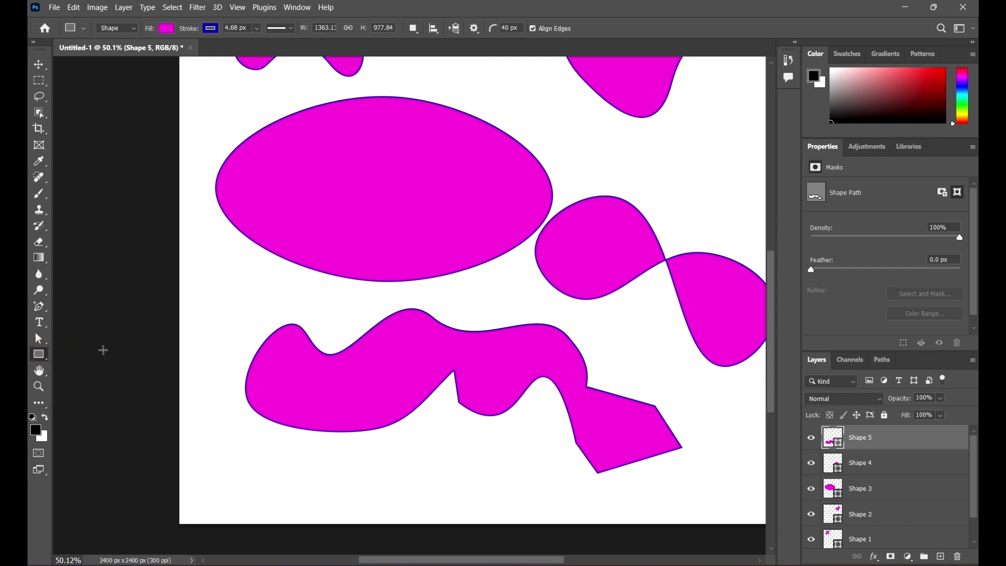
{"action": "scroll", "coordinate": [611, 294], "scroll_direction": "up", "scroll_amount": 3}
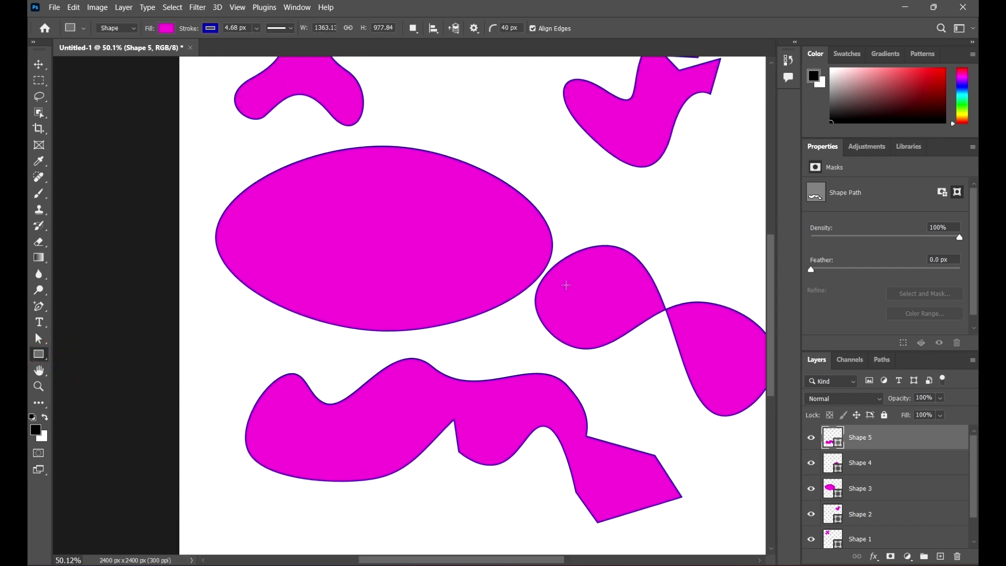
{"action": "scroll", "coordinate": [434, 132], "scroll_direction": "up", "scroll_amount": 1}
{"action": "mouse_move", "coordinate": [446, 119]}
{"action": "left_mouse_down"}
{"action": "mouse_move", "coordinate": [534, 212]}
{"action": "mouse_move", "coordinate": [528, 207]}
{"action": "left_mouse_up"}
{"action": "scroll", "coordinate": [552, 151], "scroll_direction": "up", "scroll_amount": 2}
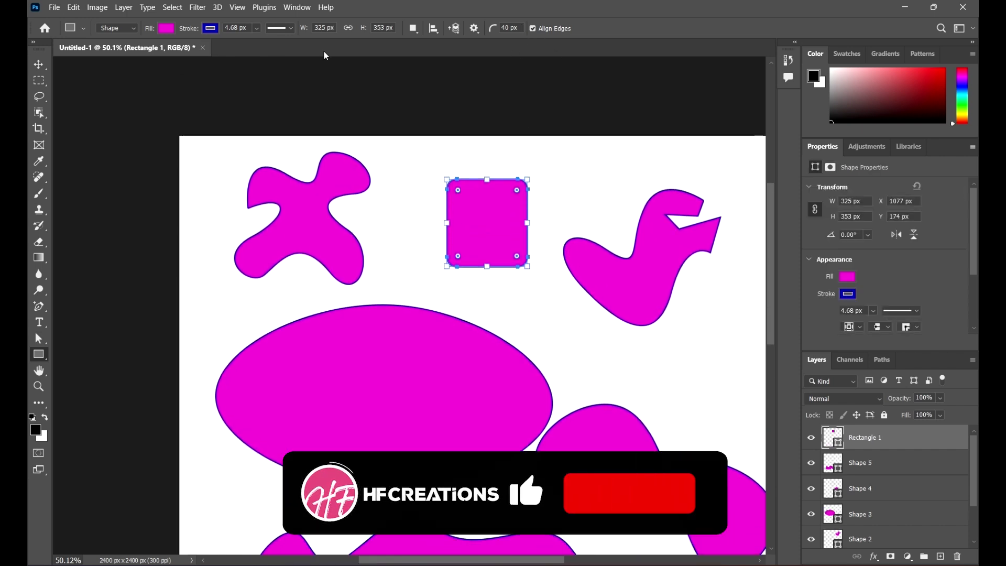
{"action": "key", "text": "v"}
{"action": "left_click", "coordinate": [354, 119]}
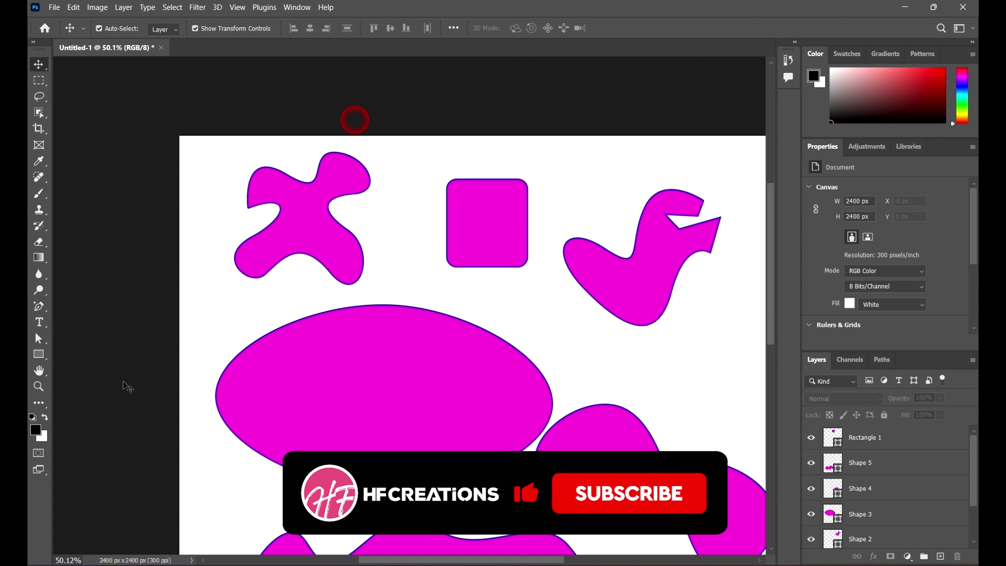
Set the Rectangle tool's corner radius to 0 and draw a sharp-cornered rectangle of about 248 × 241 px above the right-hand shape.
{"action": "left_click", "coordinate": [38, 354]}
{"action": "left_click", "coordinate": [522, 27]}
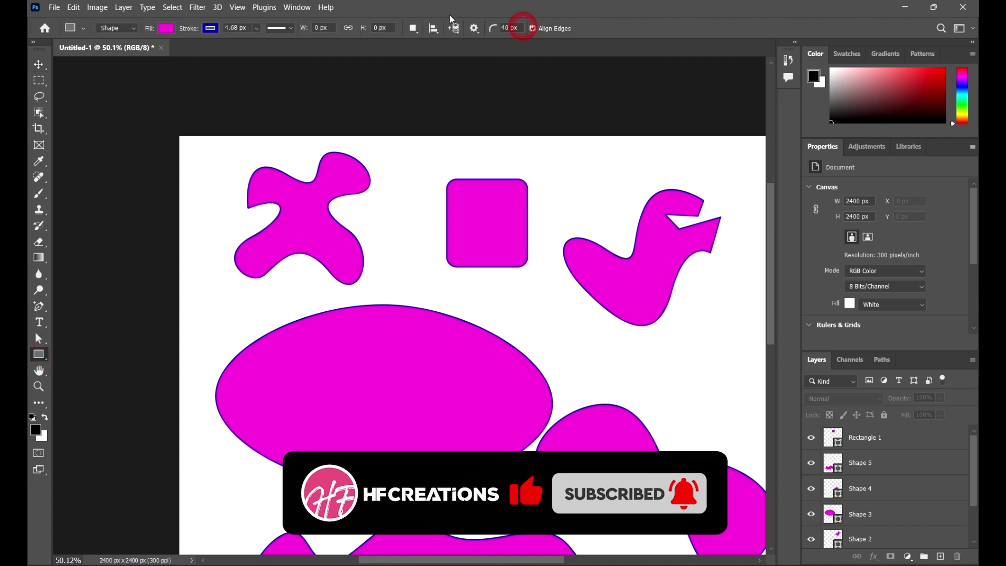
{"action": "left_click", "coordinate": [528, 28]}
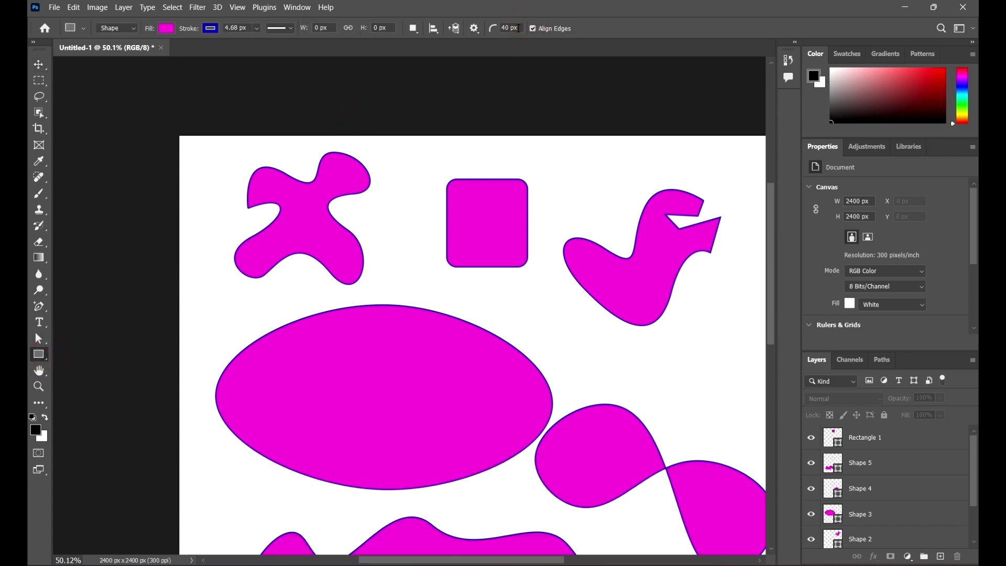
{"action": "type", "text": "0"}
{"action": "left_click_drag", "start_coordinate": [568, 152], "coordinate": [630, 211]}
Move the sharp-cornered rectangle left beside the rounded one, to about X 1433 px and Y 54 px.
{"action": "left_click", "coordinate": [38, 64]}
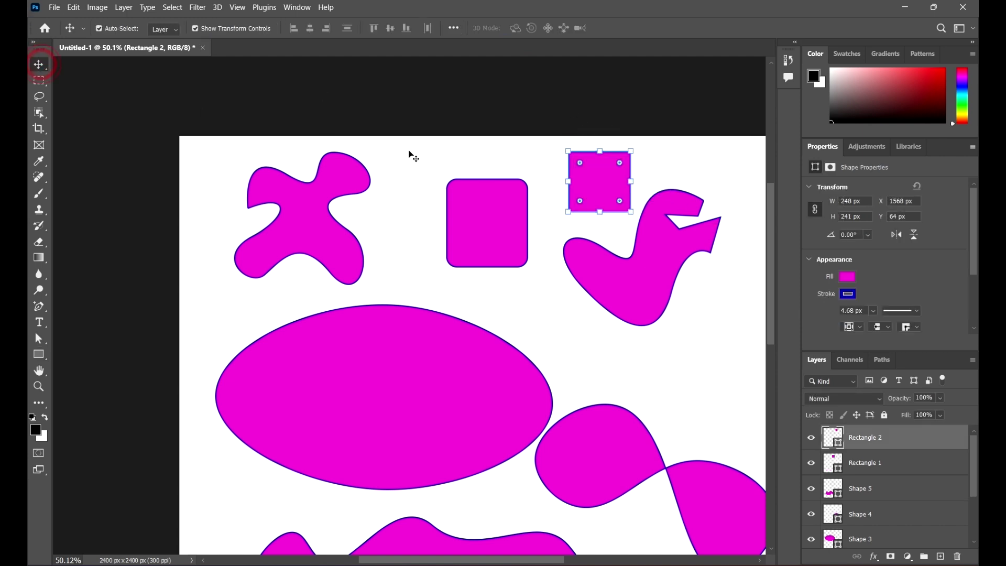
{"action": "left_click", "coordinate": [567, 126]}
{"action": "scroll", "coordinate": [557, 174], "scroll_direction": "up", "scroll_amount": 5}
{"action": "left_click_drag", "start_coordinate": [664, 181], "coordinate": [577, 172]}
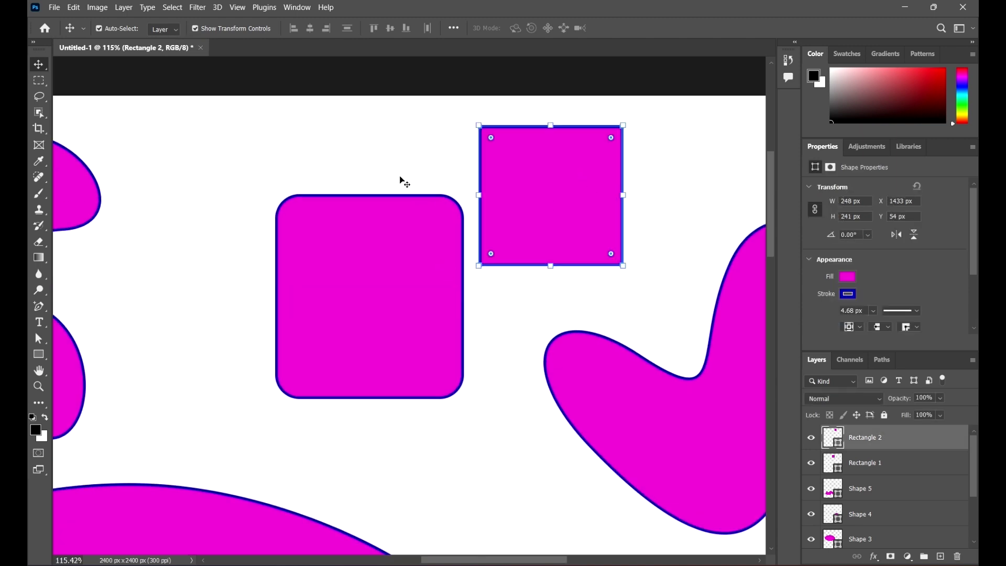
Move the sharp-cornered rectangle's upper-right anchor outward with the Direct Selection tool, accepting conversion of the live shape to a regular path.
{"action": "left_click", "coordinate": [39, 338]}
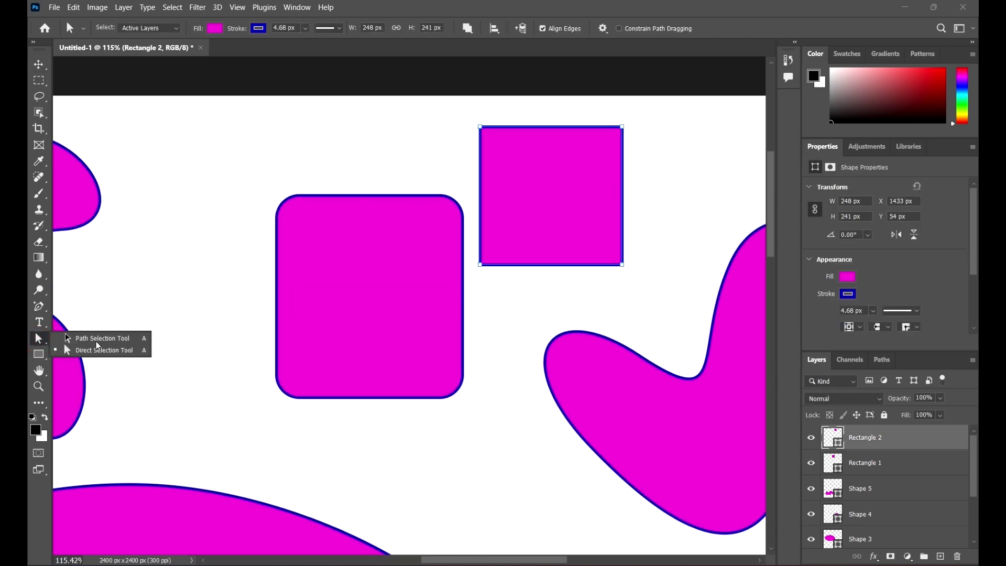
{"action": "left_click", "coordinate": [456, 152]}
{"action": "left_click", "coordinate": [485, 198]}
{"action": "left_click_drag", "start_coordinate": [476, 102], "coordinate": [638, 225]}
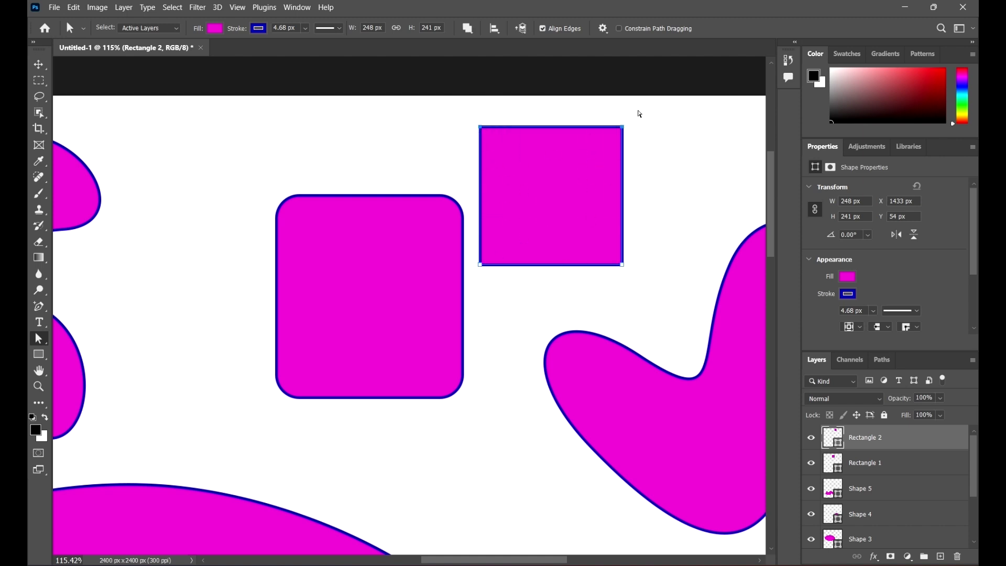
{"action": "left_click", "coordinate": [638, 112]}
{"action": "left_click_drag", "start_coordinate": [623, 129], "coordinate": [667, 135]}
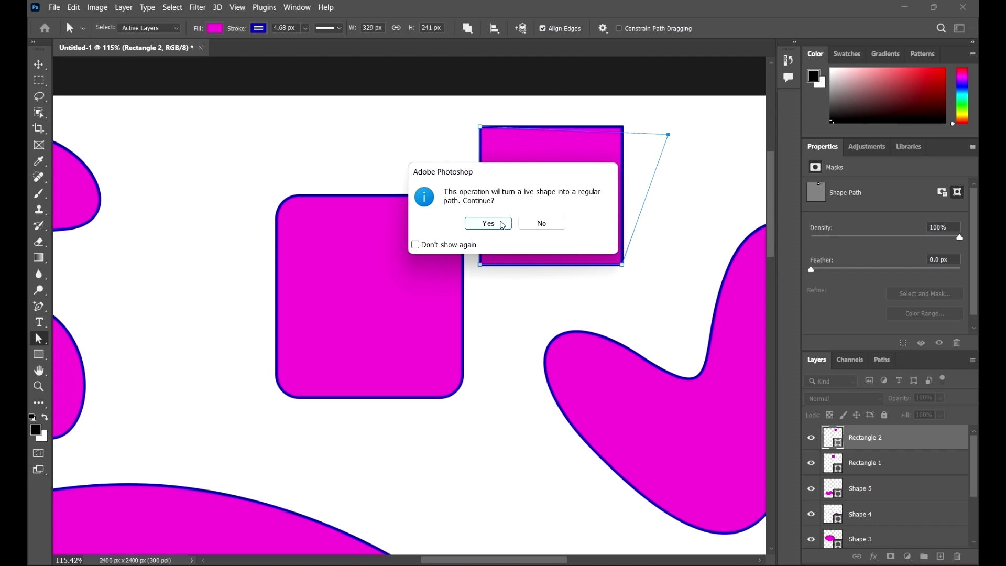
{"action": "left_click", "coordinate": [488, 223]}
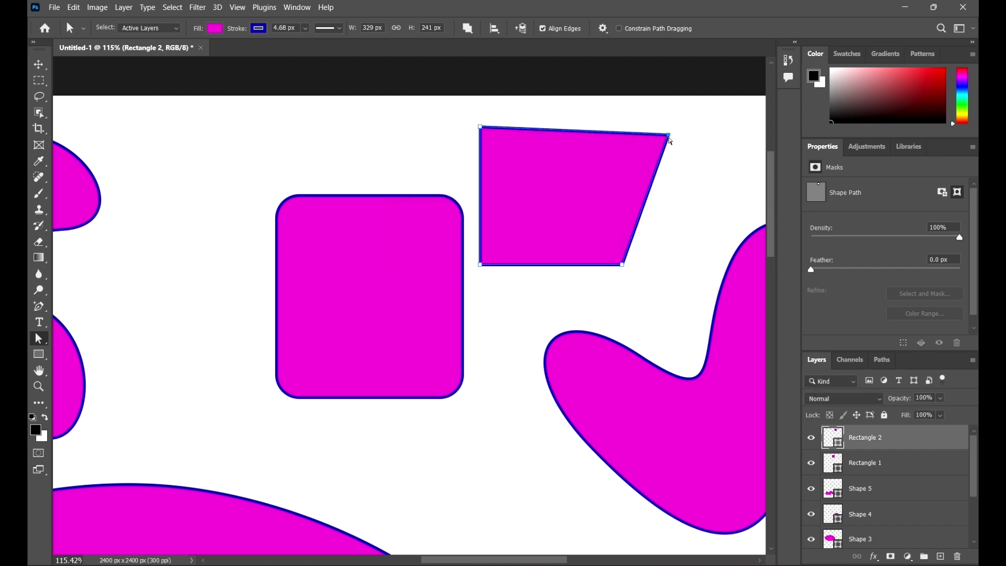
Pull the same upper-right anchor deep into the sharp-cornered shape, and shift its upper-left anchor right to form a pointed, notched outline.
{"action": "left_click_drag", "start_coordinate": [669, 140], "coordinate": [607, 189]}
{"action": "left_click_drag", "start_coordinate": [521, 221], "coordinate": [521, 221]}
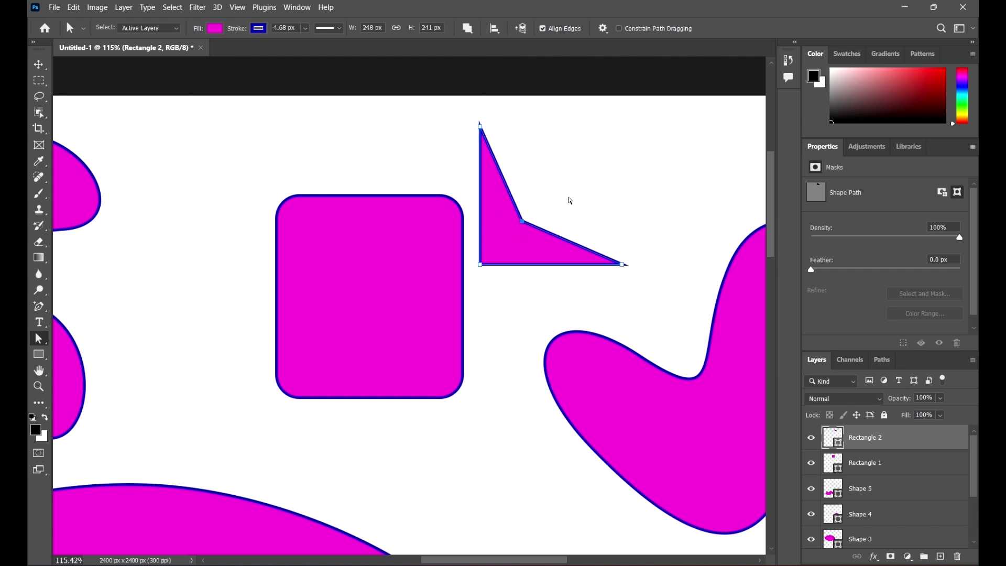
{"action": "left_click", "coordinate": [480, 126]}
{"action": "left_click_drag", "start_coordinate": [479, 125], "coordinate": [528, 129]}
{"action": "left_click", "coordinate": [627, 135]}
{"action": "scroll", "coordinate": [649, 171], "scroll_direction": "down", "scroll_amount": 6}
{"action": "scroll", "coordinate": [561, 207], "scroll_direction": "up", "scroll_amount": 5}
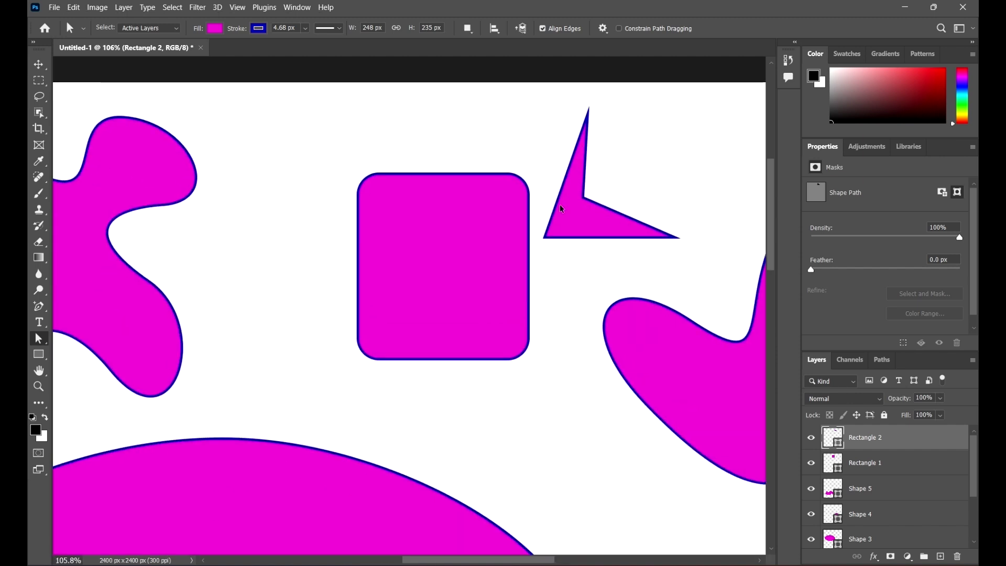
Activate the Rectangle 1 layer and select the anchor points at the rounded rectangle's lower-right corner.
{"action": "left_click_drag", "start_coordinate": [556, 283], "coordinate": [410, 250]}
{"action": "left_click_drag", "start_coordinate": [554, 371], "coordinate": [454, 301]}
{"action": "left_click", "coordinate": [522, 359]}
{"action": "left_click", "coordinate": [522, 355]}
{"action": "left_click", "coordinate": [884, 466]}
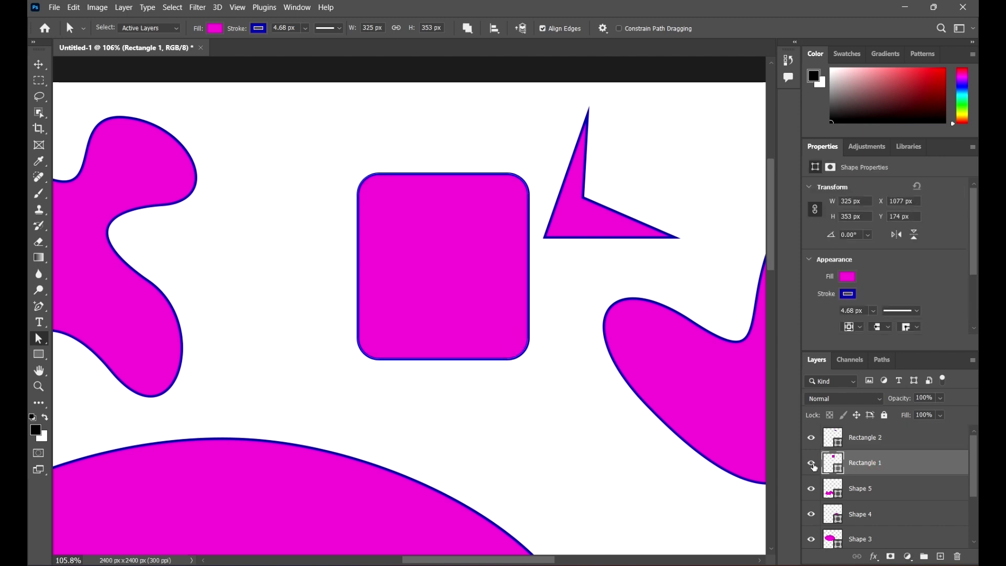
{"action": "left_click", "coordinate": [810, 463]}
{"action": "left_click", "coordinate": [811, 463]}
{"action": "left_click_drag", "start_coordinate": [539, 422], "coordinate": [426, 311]}
Move the lower anchor on the rounded rectangle's right edge inward and up, accepting conversion to a regular path.
{"action": "scroll", "coordinate": [544, 342], "scroll_direction": "up", "scroll_amount": 3}
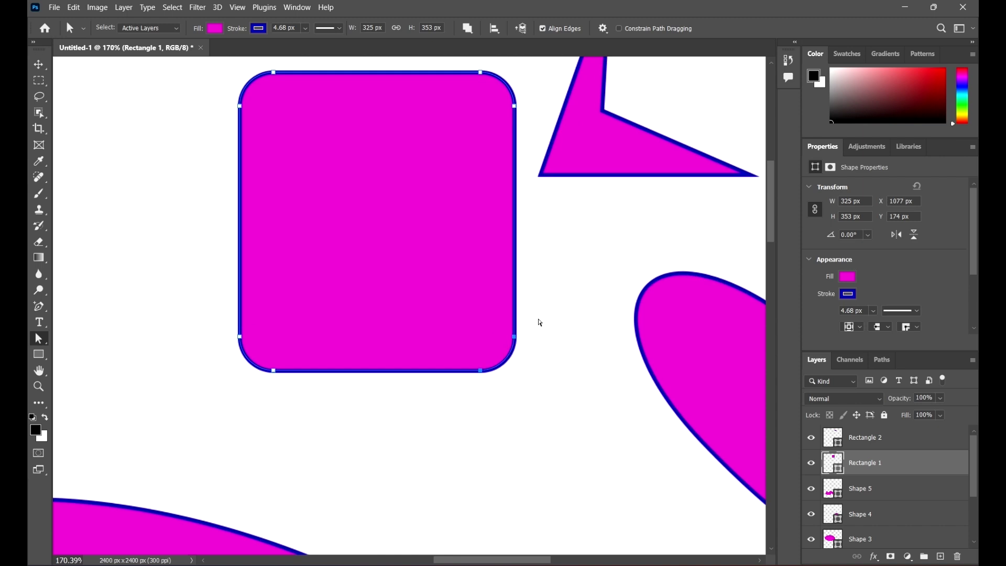
{"action": "scroll", "coordinate": [530, 346], "scroll_direction": "up", "scroll_amount": 4}
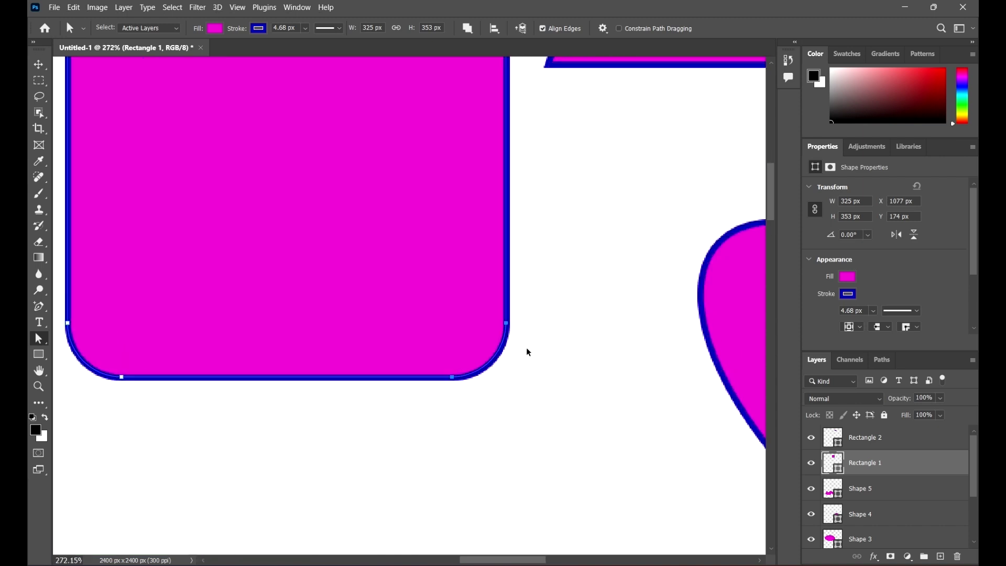
{"action": "scroll", "coordinate": [523, 340], "scroll_direction": "down", "scroll_amount": 2}
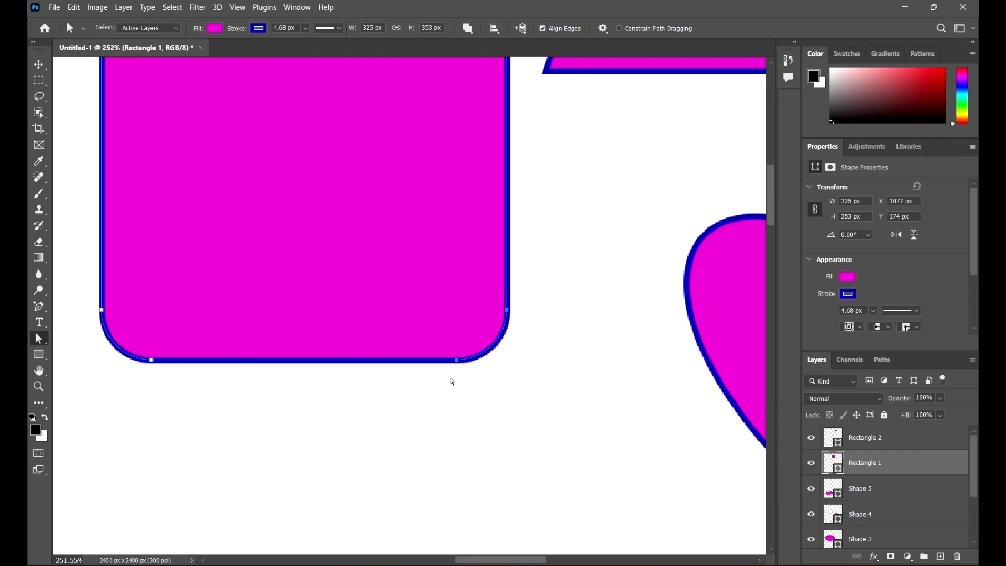
{"action": "left_click", "coordinate": [506, 312]}
{"action": "left_click_drag", "start_coordinate": [507, 313], "coordinate": [437, 302]}
{"action": "left_click", "coordinate": [494, 224]}
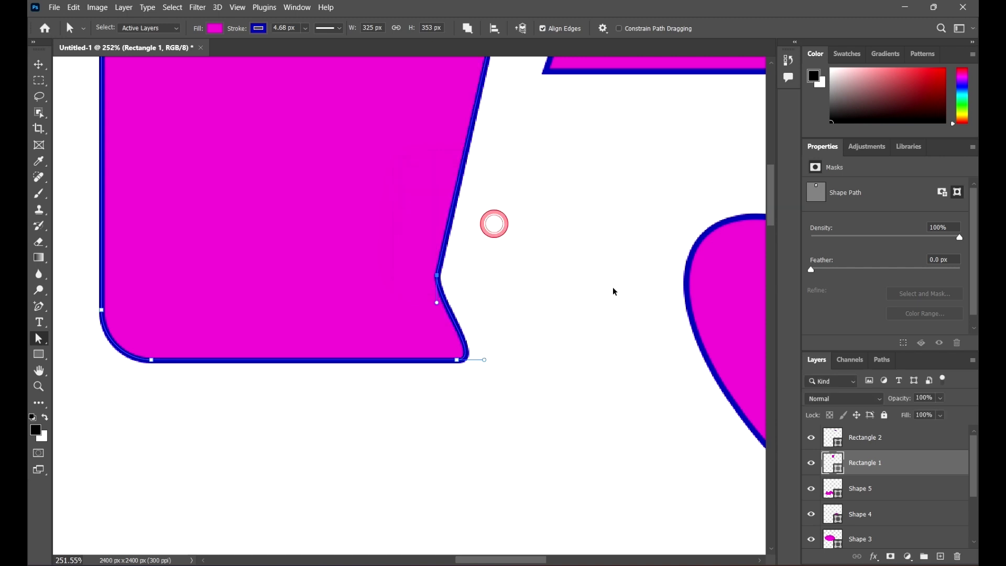
Move the upper anchor of the rounded rectangle's left edge inward, and shift its upper-right corner anchors down and to the left.
{"action": "scroll", "coordinate": [608, 288], "scroll_direction": "down", "scroll_amount": 4}
{"action": "left_click", "coordinate": [316, 161]}
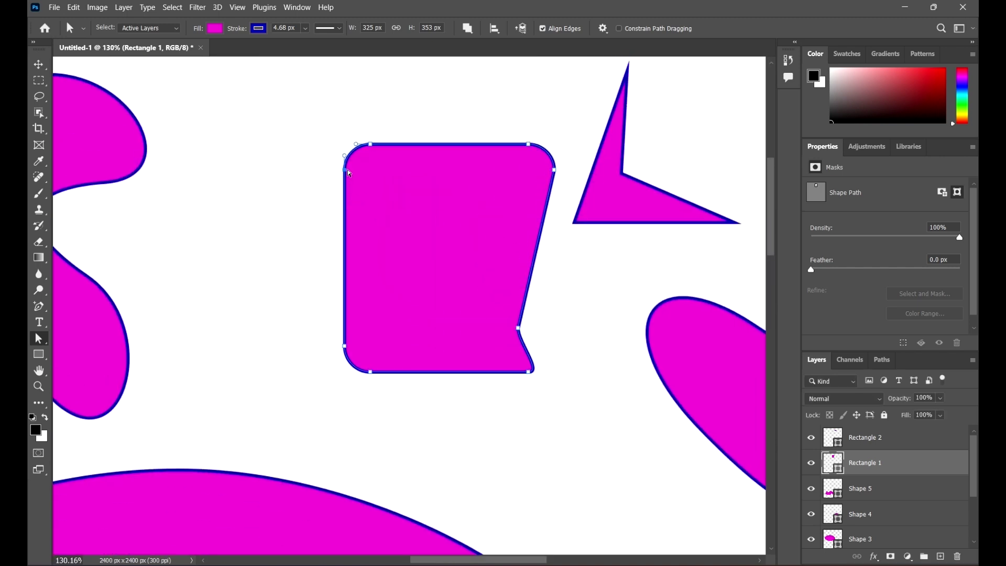
{"action": "left_click_drag", "start_coordinate": [345, 171], "coordinate": [406, 219]}
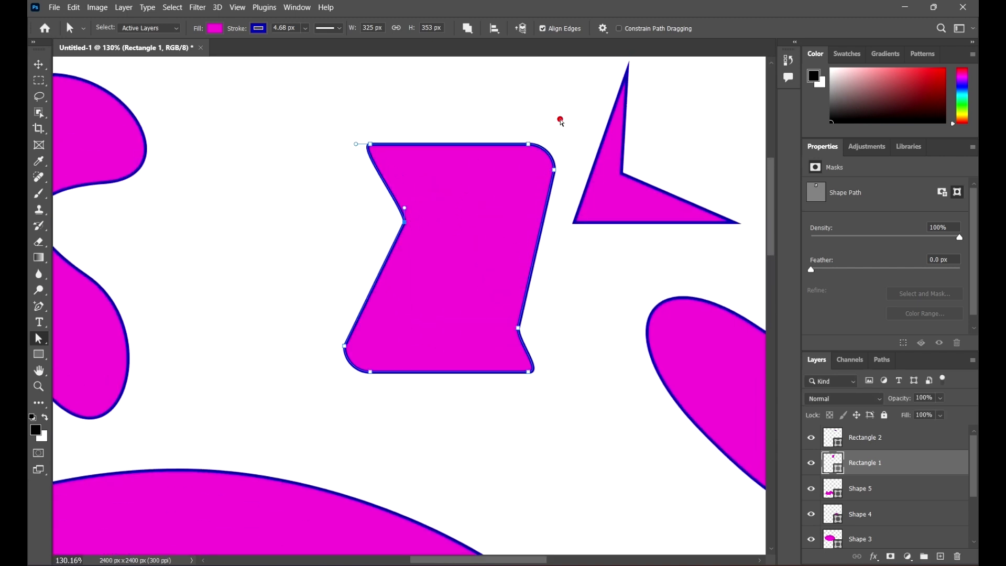
{"action": "left_click", "coordinate": [560, 120]}
{"action": "left_click_drag", "start_coordinate": [529, 142], "coordinate": [473, 195]}
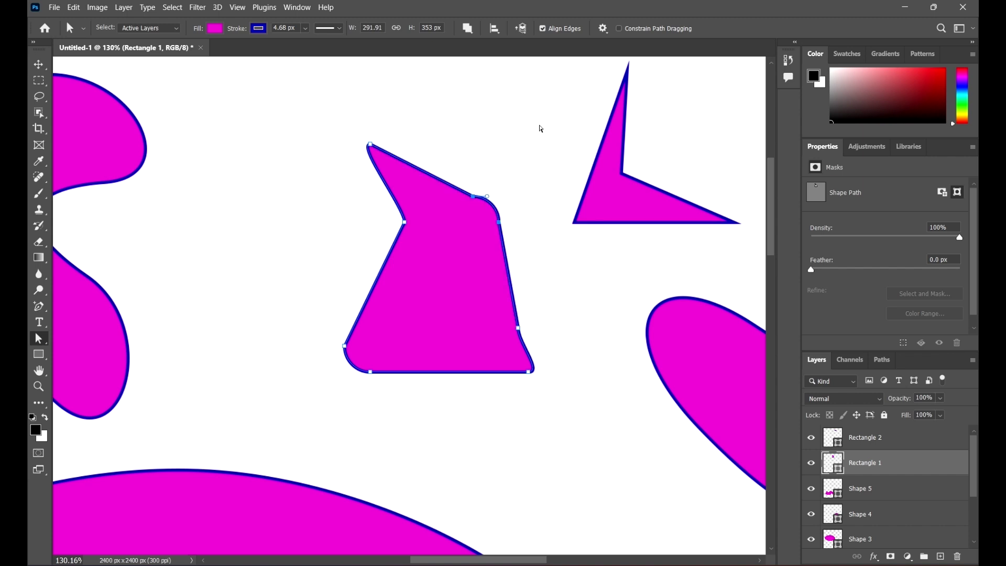
{"action": "left_click", "coordinate": [539, 125]}
Add an anchor point to the bottom edge of the Rectangle 1 shape and pull it down and right into a curve.
{"action": "scroll", "coordinate": [223, 288], "scroll_direction": "down", "scroll_amount": 1}
{"action": "left_click", "coordinate": [38, 306]}
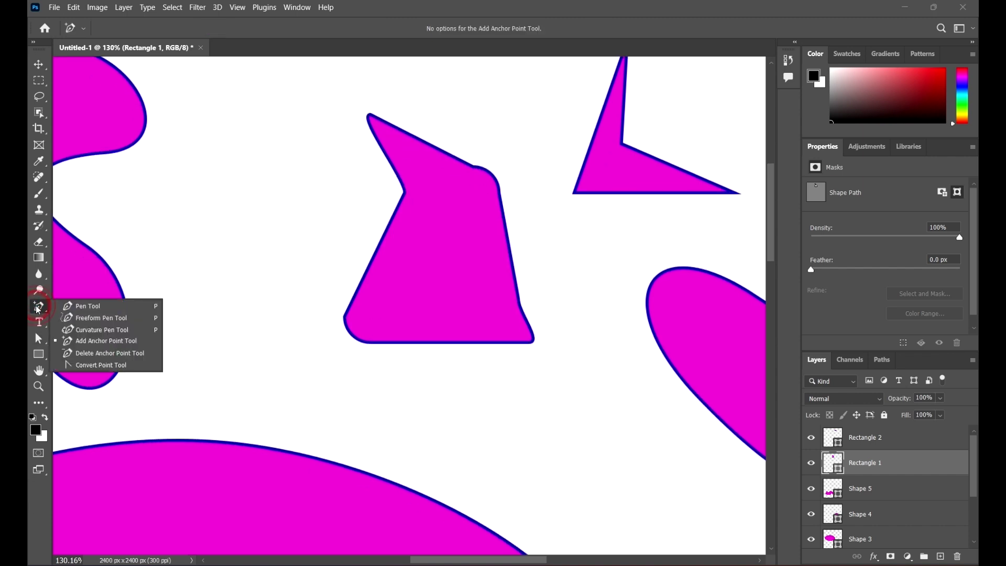
{"action": "left_click", "coordinate": [98, 343]}
{"action": "scroll", "coordinate": [416, 224], "scroll_direction": "down", "scroll_amount": 7}
{"action": "scroll", "coordinate": [502, 370], "scroll_direction": "down", "scroll_amount": 4}
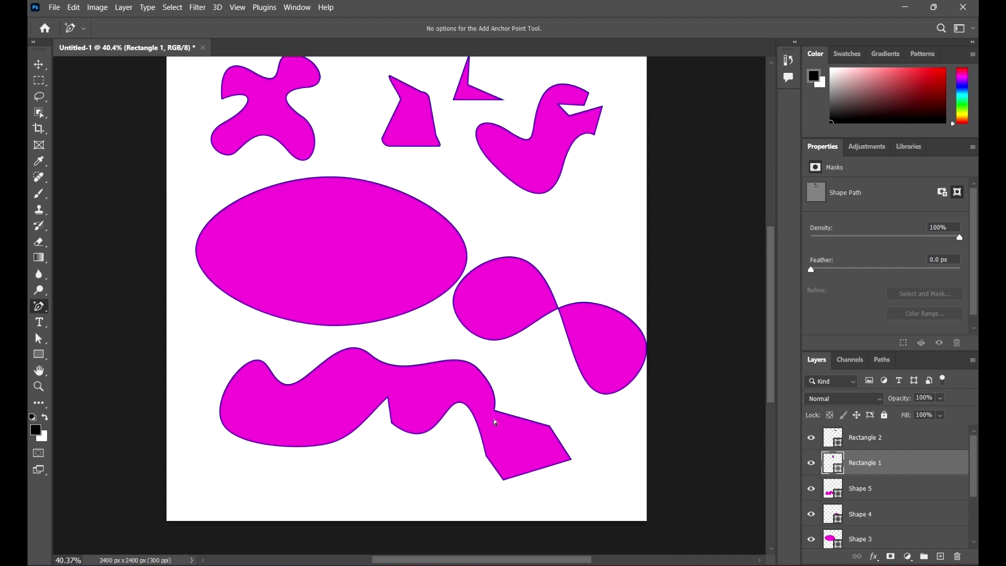
{"action": "scroll", "coordinate": [476, 391], "scroll_direction": "up", "scroll_amount": 3}
{"action": "scroll", "coordinate": [420, 240], "scroll_direction": "up", "scroll_amount": 5}
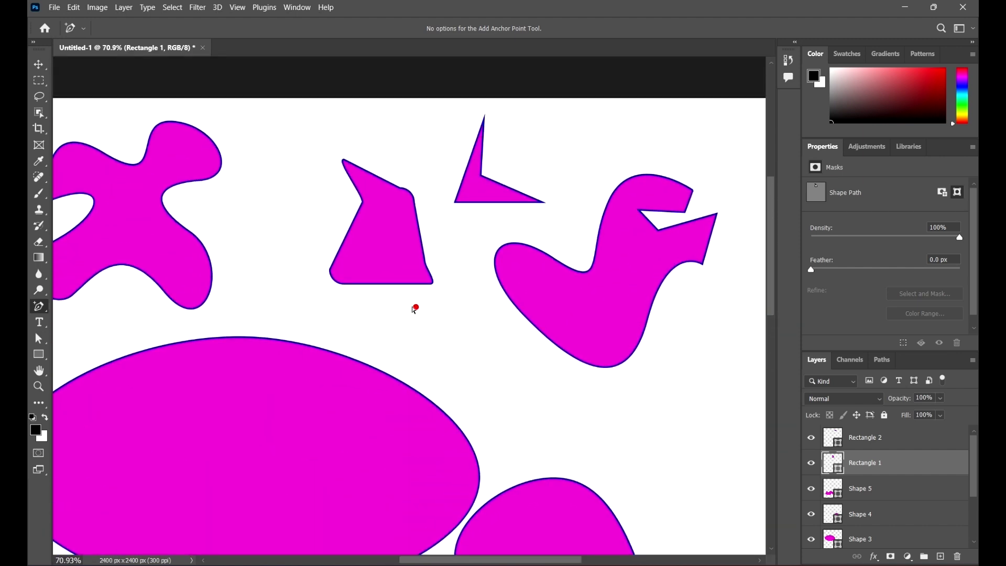
{"action": "left_click", "coordinate": [415, 308]}
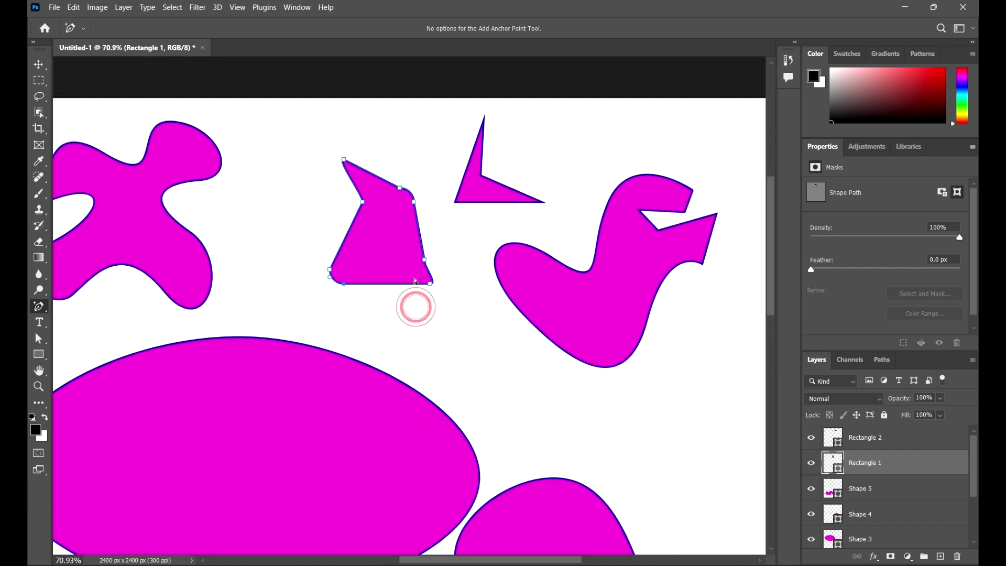
{"action": "scroll", "coordinate": [399, 274], "scroll_direction": "up", "scroll_amount": 3}
{"action": "right_click", "coordinate": [39, 309]}
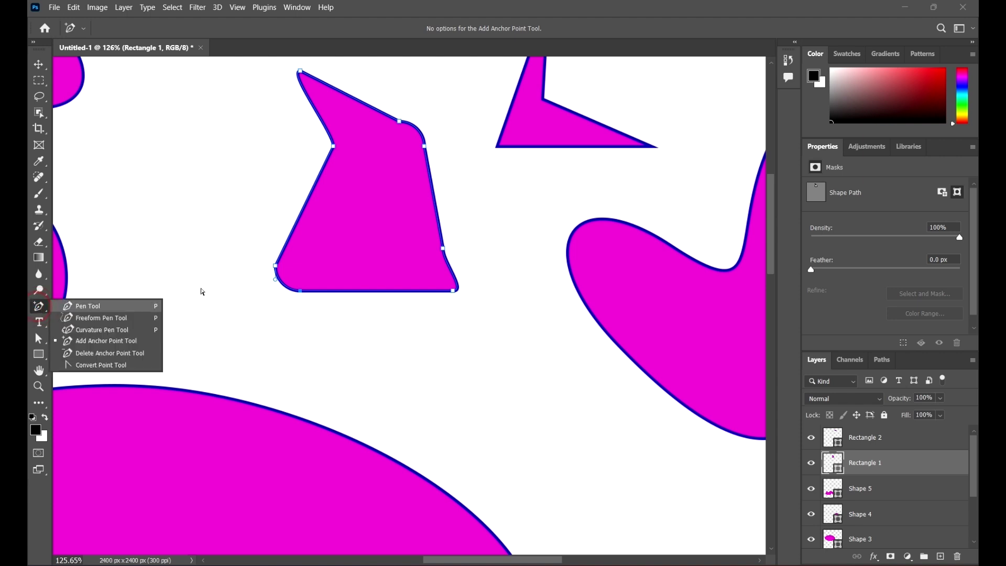
{"action": "scroll", "coordinate": [304, 278], "scroll_direction": "up", "scroll_amount": 3}
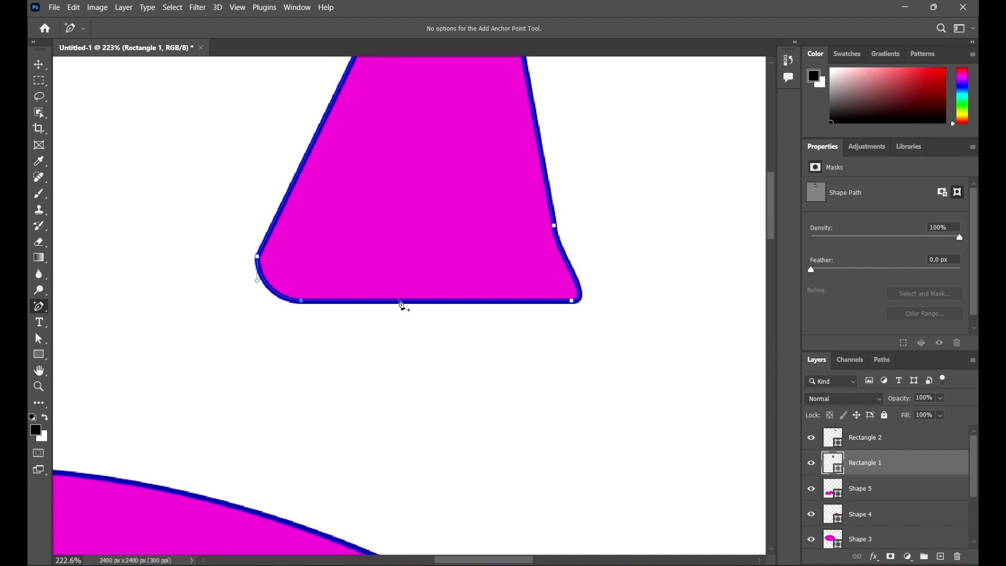
{"action": "left_click", "coordinate": [403, 301]}
{"action": "left_click_drag", "start_coordinate": [404, 301], "coordinate": [479, 358]}
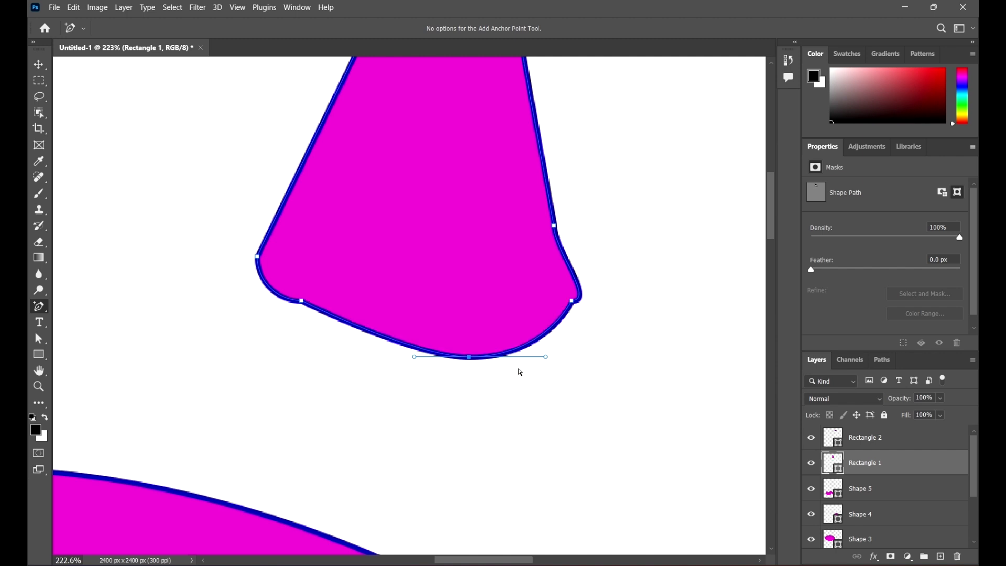
Add an anchor on the right part of the bottom curve and one on the slanted left edge, pulling both into the shape.
{"action": "left_click_drag", "start_coordinate": [541, 338], "coordinate": [475, 280]}
{"action": "scroll", "coordinate": [471, 246], "scroll_direction": "up", "scroll_amount": 2}
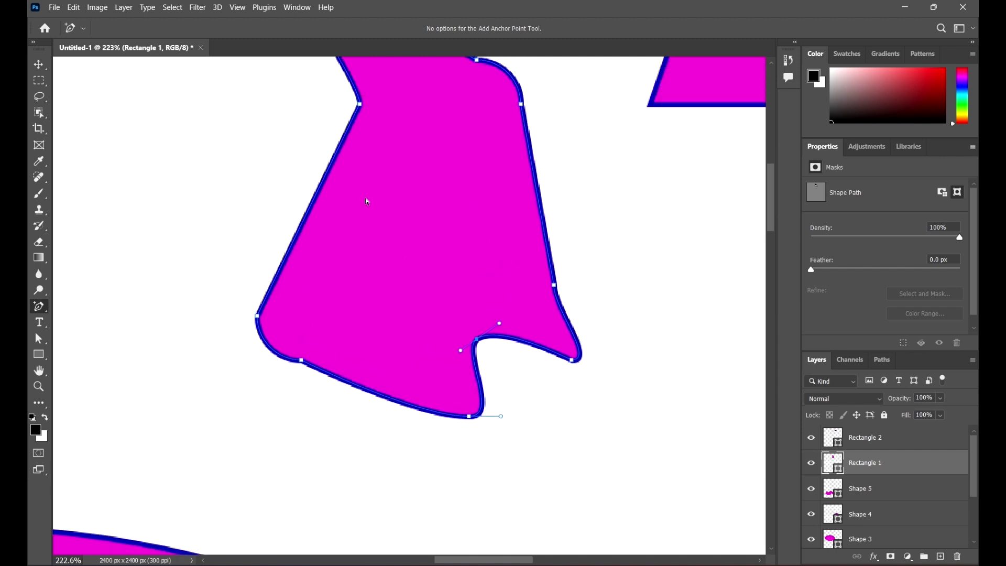
{"action": "left_click", "coordinate": [321, 189]}
{"action": "left_click_drag", "start_coordinate": [319, 187], "coordinate": [375, 225]}
{"action": "scroll", "coordinate": [400, 228], "scroll_direction": "down", "scroll_amount": 5}
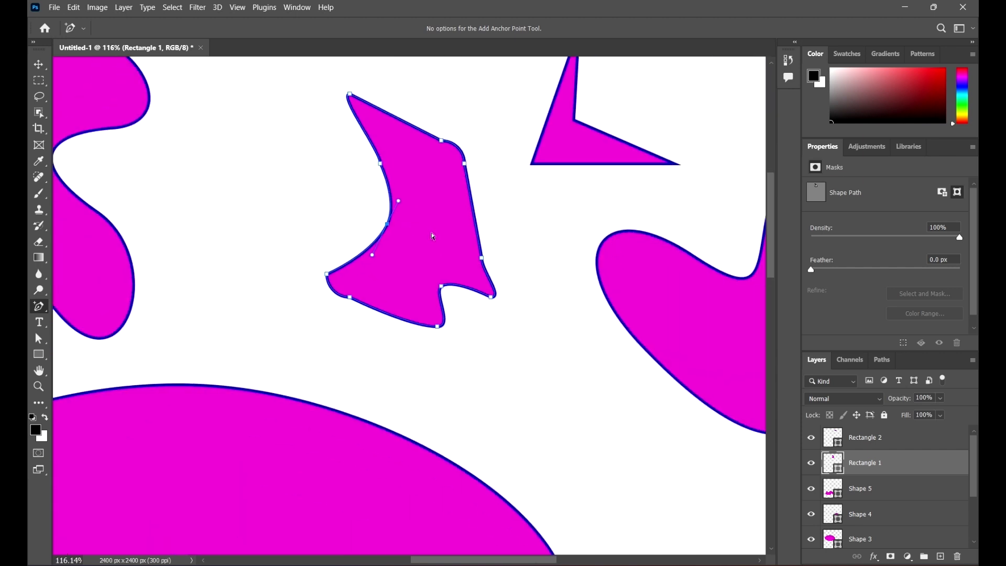
Remove the added anchor from the Rectangle 1 shape's left edge with the Delete Anchor Point tool.
{"action": "right_click", "coordinate": [37, 313]}
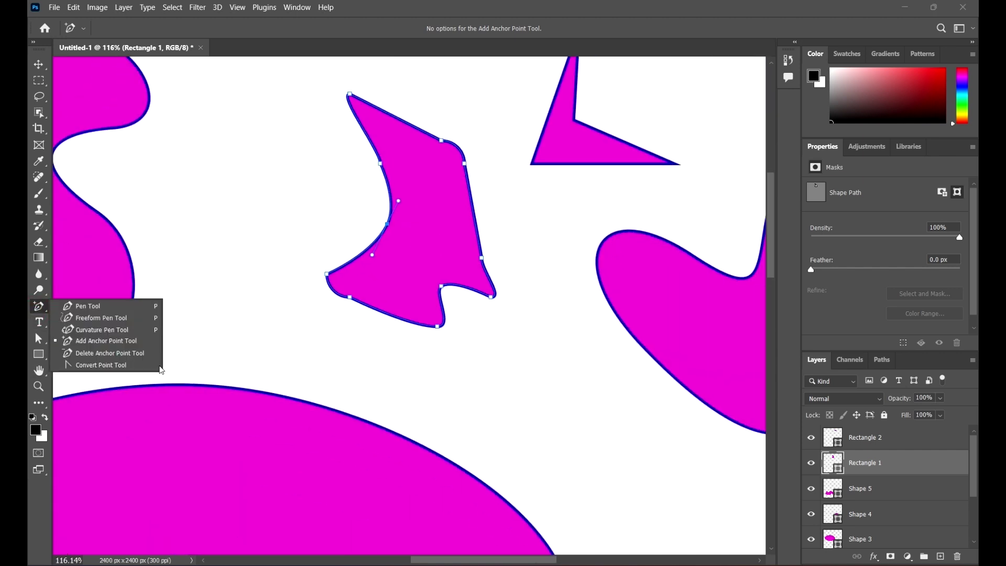
{"action": "left_click", "coordinate": [92, 354]}
{"action": "scroll", "coordinate": [328, 255], "scroll_direction": "up", "scroll_amount": 3}
{"action": "scroll", "coordinate": [535, 193], "scroll_direction": "up", "scroll_amount": 3}
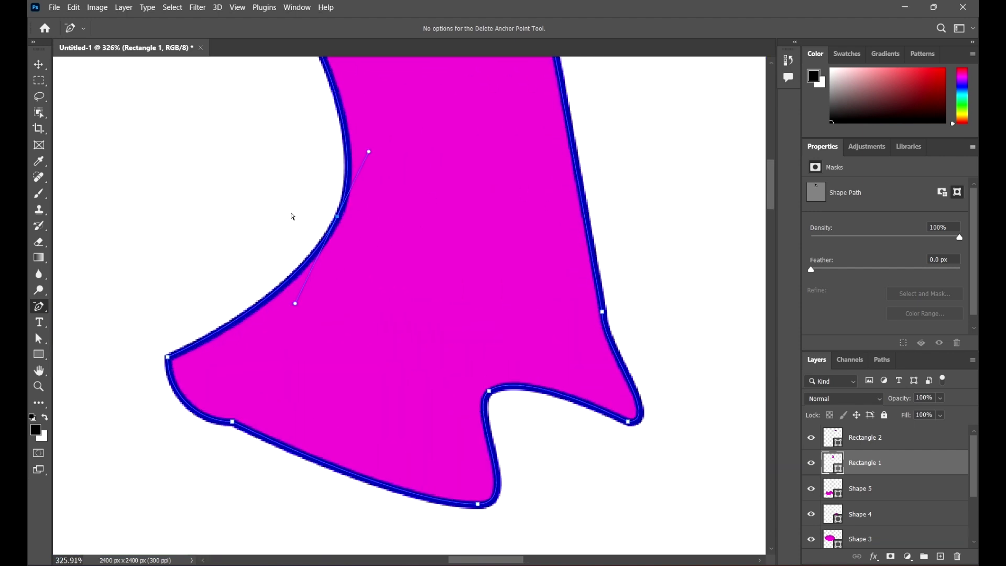
{"action": "left_click", "coordinate": [338, 217]}
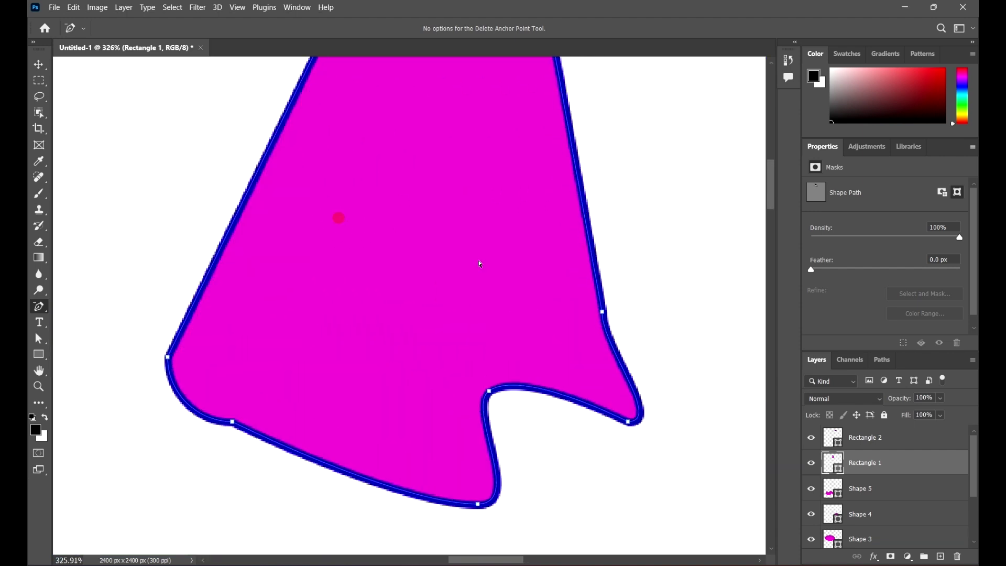
{"action": "scroll", "coordinate": [364, 239], "scroll_direction": "down", "scroll_amount": 3}
{"action": "scroll", "coordinate": [392, 151], "scroll_direction": "up", "scroll_amount": 3}
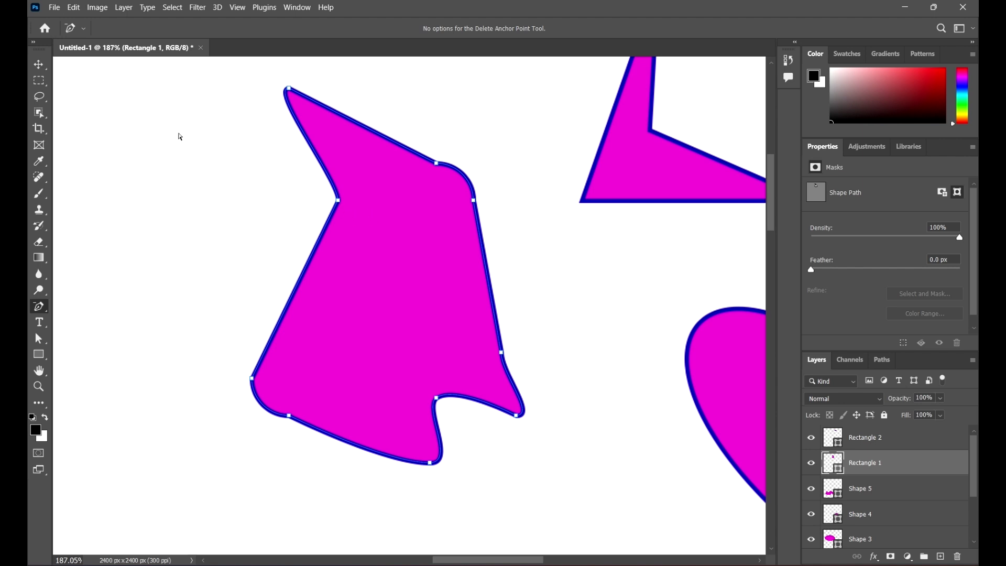
Delete the anchor at the Rectangle 1 shape's upper-left peak and both anchors of its rounded upper-right corner.
{"action": "scroll", "coordinate": [282, 143], "scroll_direction": "up", "scroll_amount": 2}
{"action": "left_click", "coordinate": [289, 128]}
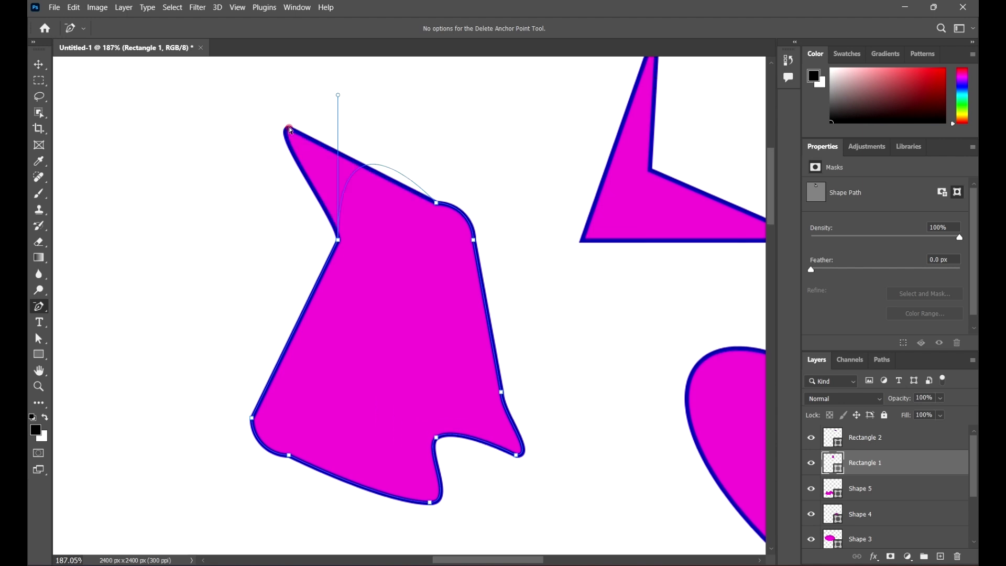
{"action": "left_click", "coordinate": [437, 202]}
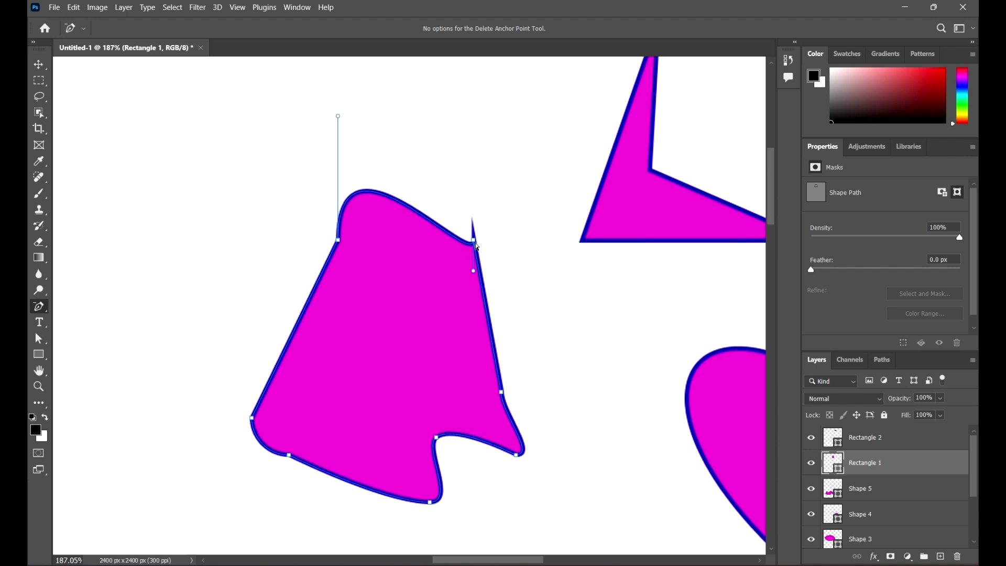
{"action": "left_click", "coordinate": [474, 243]}
{"action": "scroll", "coordinate": [438, 173], "scroll_direction": "down", "scroll_amount": 5}
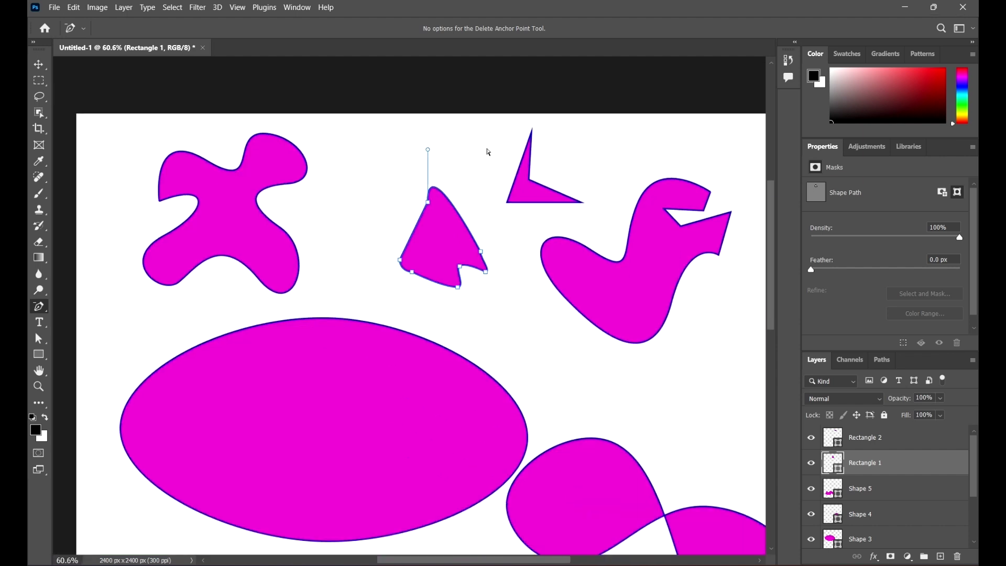
Move the reshaped Rectangle 1 shape slightly up and to the left, and deselect it.
{"action": "scroll", "coordinate": [369, 153], "scroll_direction": "down", "scroll_amount": 2}
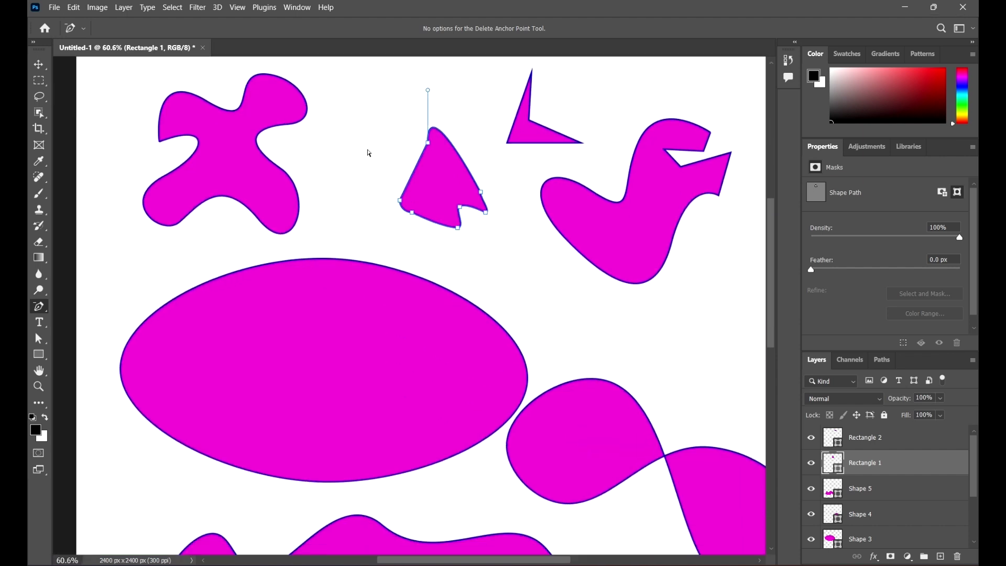
{"action": "left_click", "coordinate": [39, 63]}
{"action": "left_click", "coordinate": [366, 99]}
{"action": "left_click", "coordinate": [430, 192]}
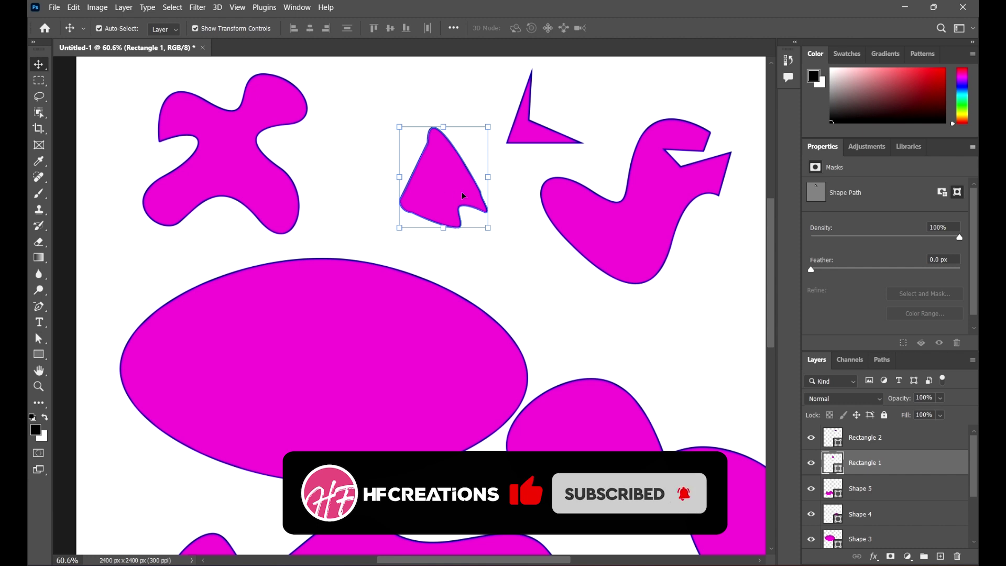
{"action": "mouse_move", "coordinate": [469, 204]}
{"action": "left_mouse_down"}
{"action": "mouse_move", "coordinate": [456, 173]}
{"action": "mouse_move", "coordinate": [451, 196]}
{"action": "left_mouse_up"}
{"action": "left_click", "coordinate": [576, 260]}
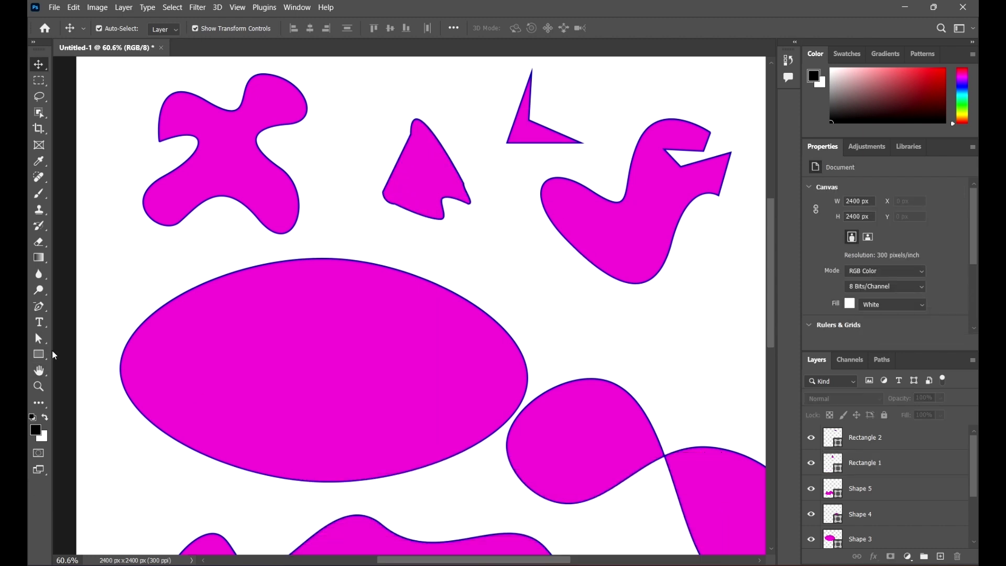
{"action": "left_click", "coordinate": [42, 339]}
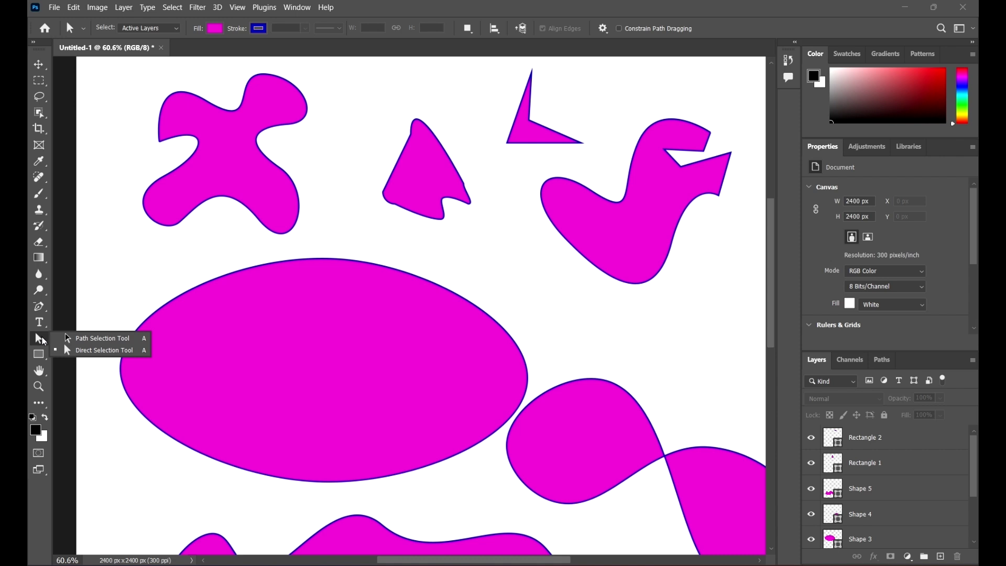
{"action": "left_click", "coordinate": [40, 343]}
{"action": "left_click", "coordinate": [39, 315]}
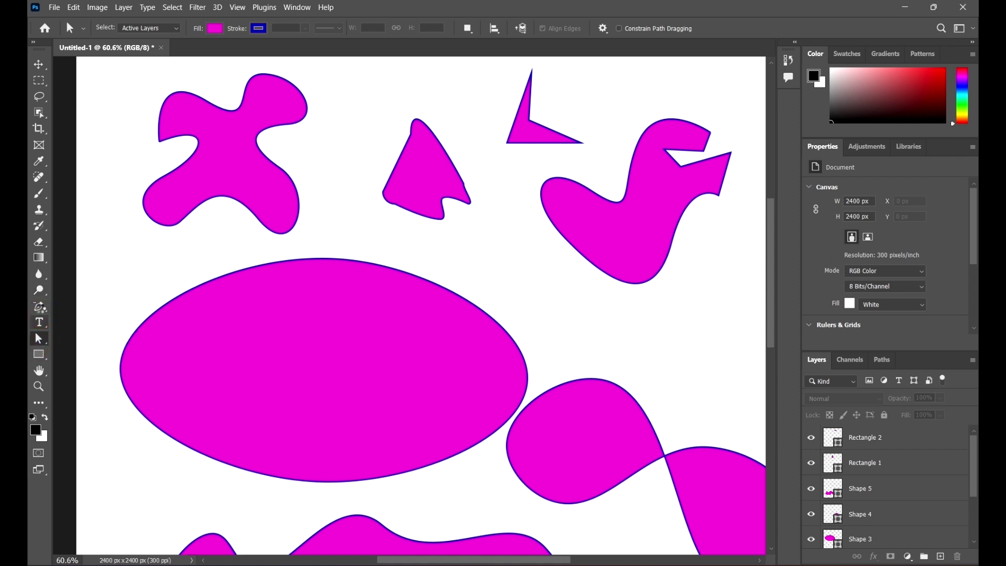
{"action": "left_click", "coordinate": [41, 308]}
{"action": "left_click", "coordinate": [41, 310]}
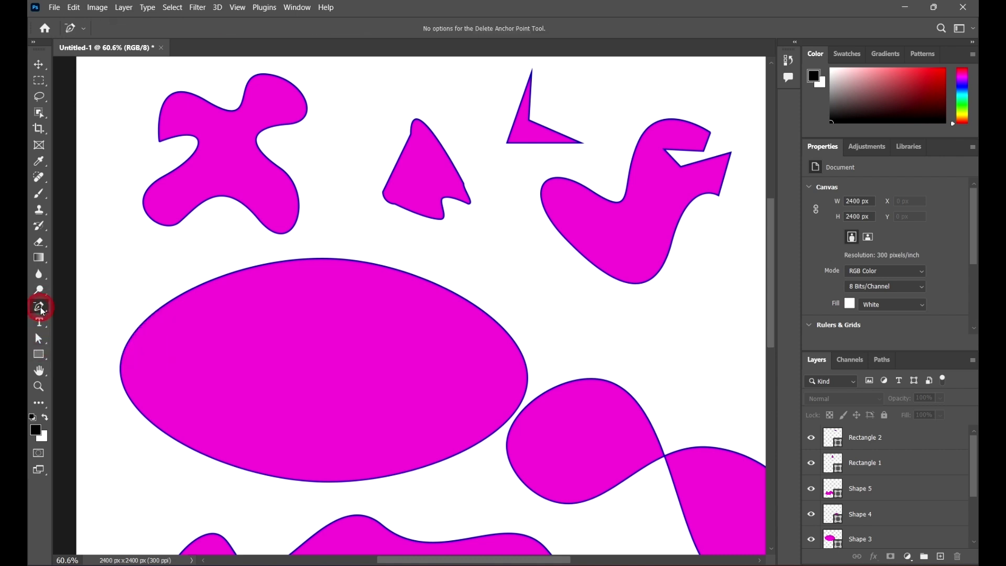
{"action": "left_click", "coordinate": [41, 310]}
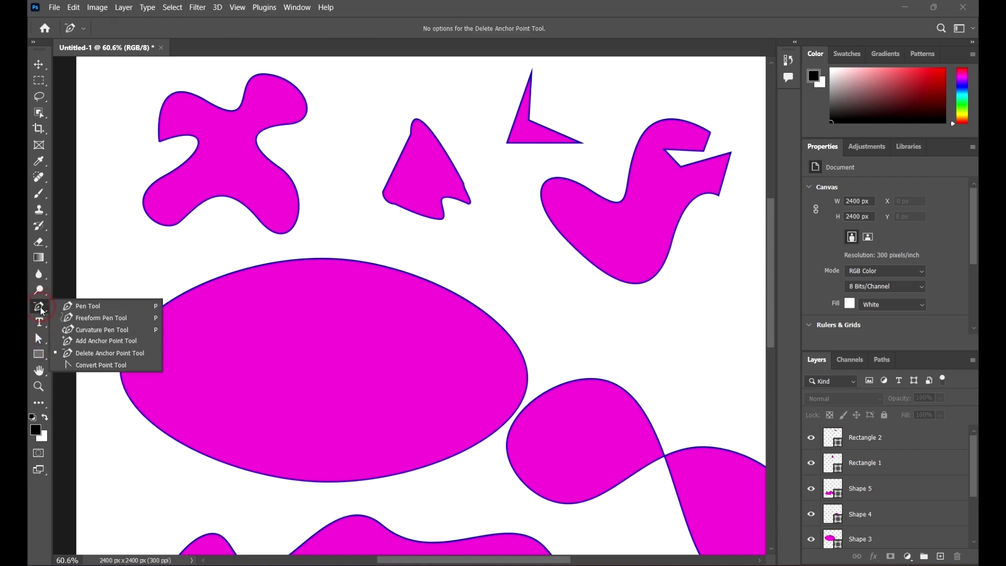
{"action": "left_click", "coordinate": [104, 367]}
{"action": "left_click", "coordinate": [381, 253]}
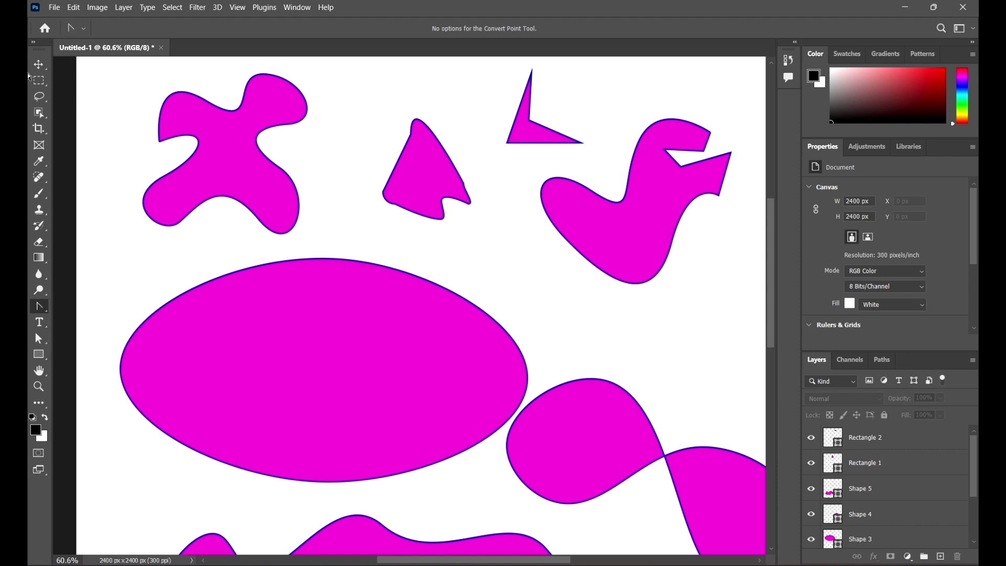
Select the large ellipse (Shape 3) with the Move tool.
{"action": "left_click", "coordinate": [40, 64]}
{"action": "left_click", "coordinate": [454, 239]}
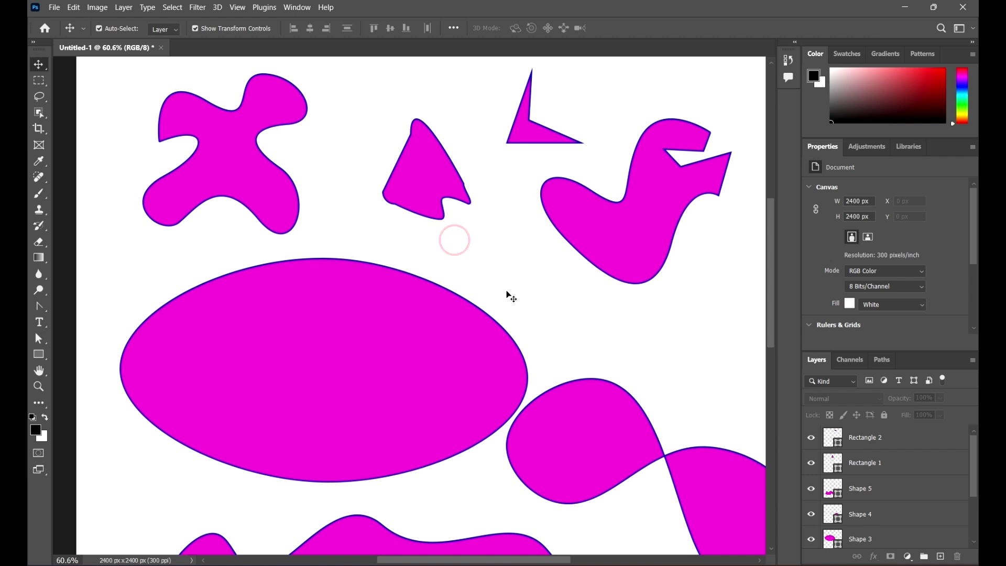
{"action": "left_click_drag", "start_coordinate": [468, 256], "coordinate": [398, 327]}
{"action": "scroll", "coordinate": [308, 255], "scroll_direction": "up", "scroll_amount": 5}
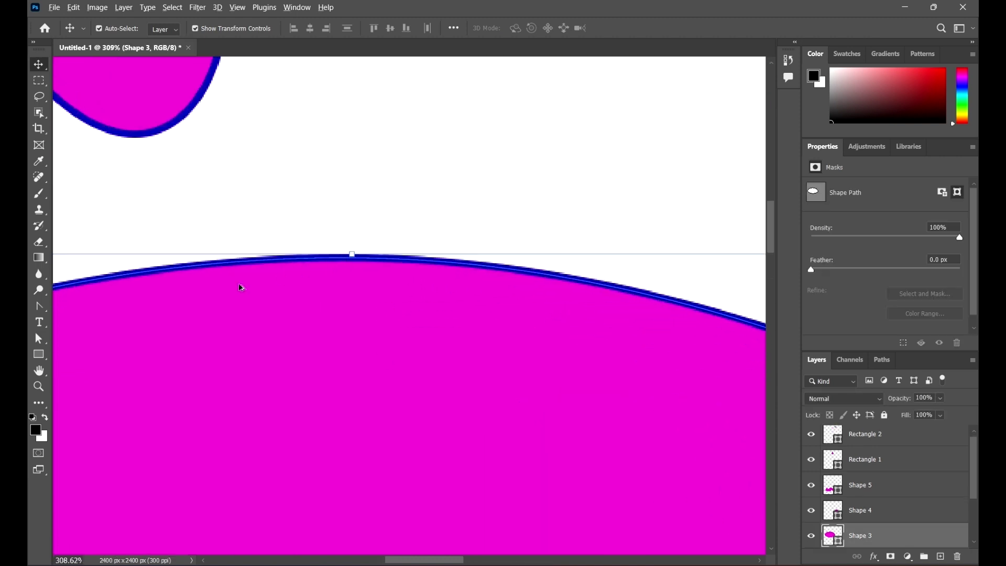
{"action": "scroll", "coordinate": [230, 282], "scroll_direction": "down", "scroll_amount": 3}
{"action": "scroll", "coordinate": [237, 229], "scroll_direction": "up", "scroll_amount": 4}
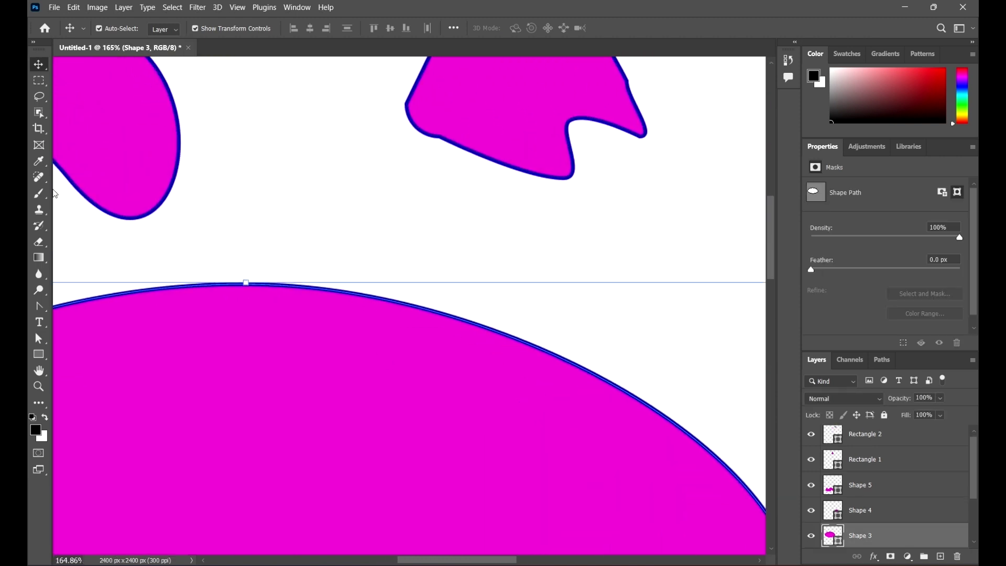
{"action": "left_click_drag", "start_coordinate": [45, 311], "coordinate": [68, 306]}
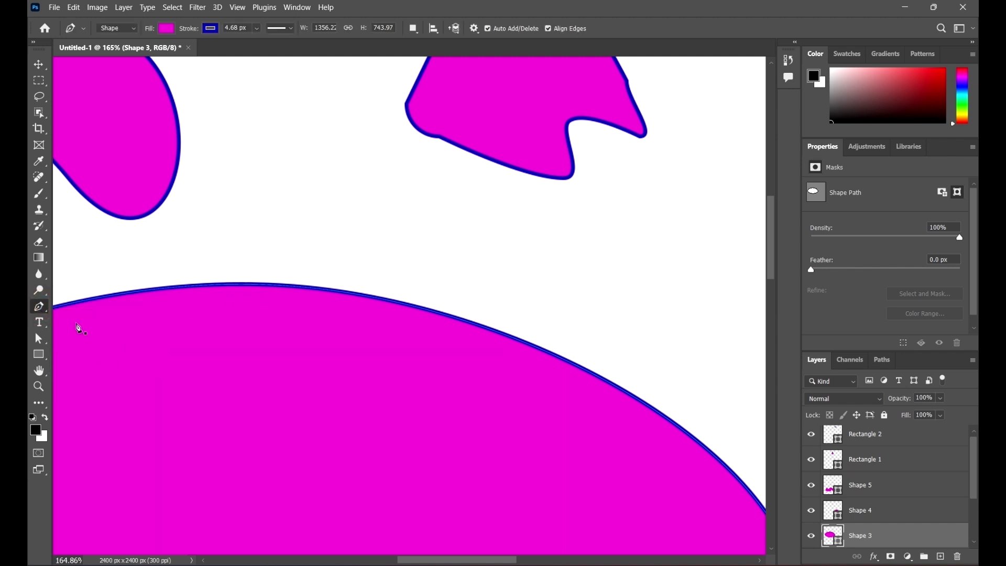
{"action": "left_click", "coordinate": [39, 64]}
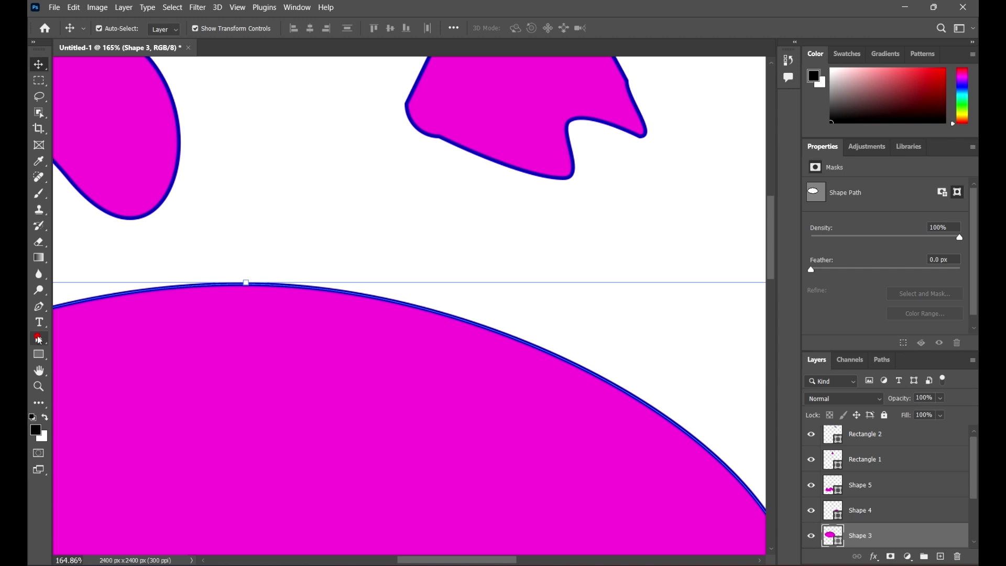
{"action": "left_click", "coordinate": [37, 336]}
Convert the smooth anchor at the top of the Shape 3 ellipse into a corner point with the Convert Point tool.
{"action": "left_click_drag", "start_coordinate": [36, 309], "coordinate": [96, 366]}
{"action": "scroll", "coordinate": [322, 291], "scroll_direction": "down", "scroll_amount": 5}
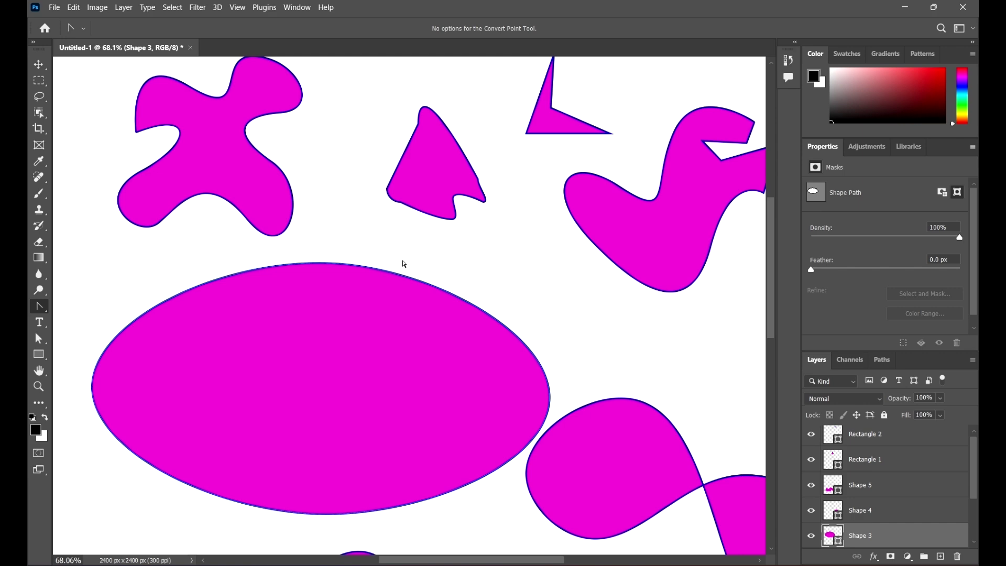
{"action": "left_click", "coordinate": [391, 250]}
{"action": "scroll", "coordinate": [335, 264], "scroll_direction": "up", "scroll_amount": 4}
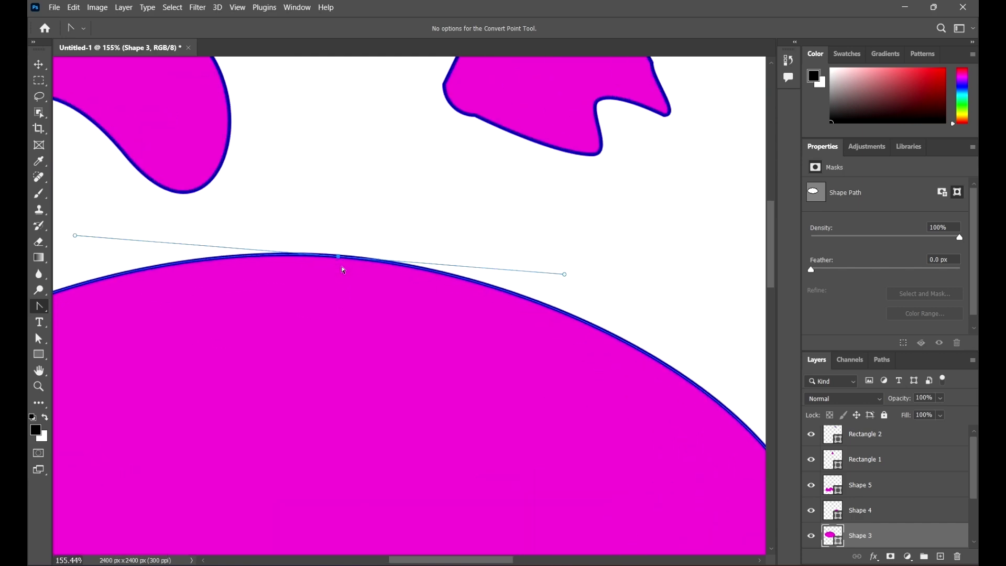
{"action": "left_click", "coordinate": [338, 257]}
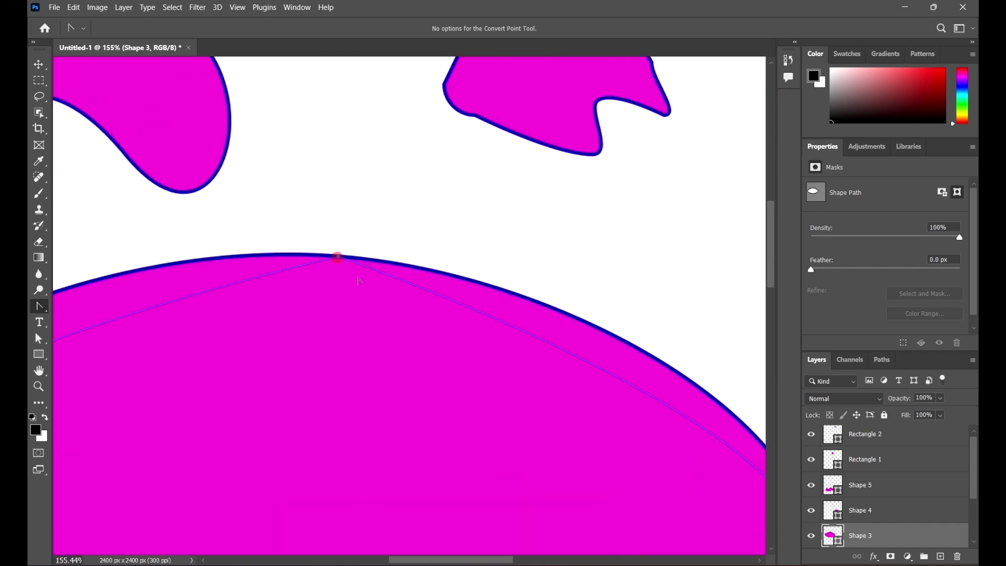
Convert the anchor at the bottom of the Shape 3 ellipse into a corner point and deselect the shape.
{"action": "scroll", "coordinate": [337, 259], "scroll_direction": "down", "scroll_amount": 7}
{"action": "scroll", "coordinate": [345, 264], "scroll_direction": "up", "scroll_amount": 4}
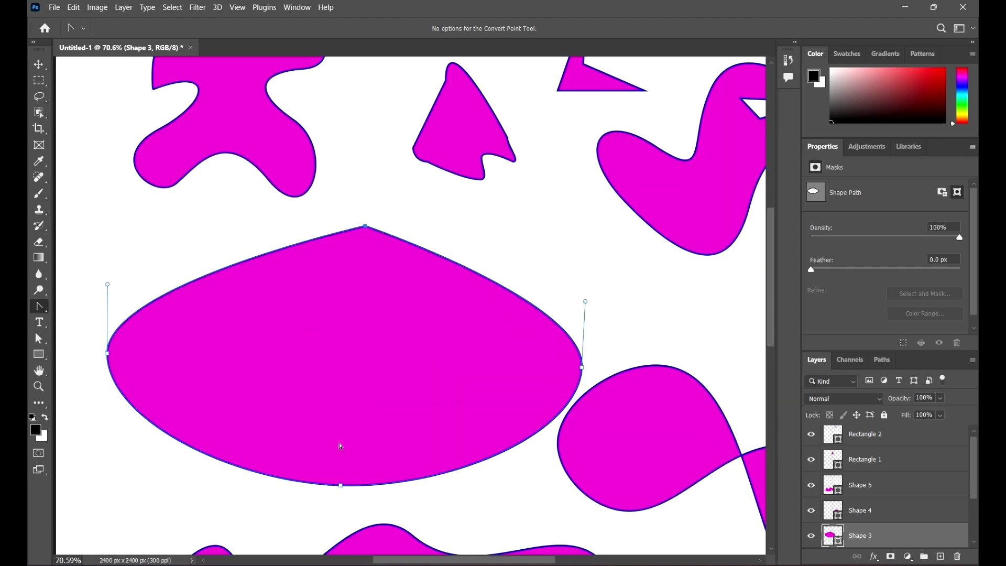
{"action": "left_click", "coordinate": [340, 486]}
{"action": "scroll", "coordinate": [404, 296], "scroll_direction": "down", "scroll_amount": 3}
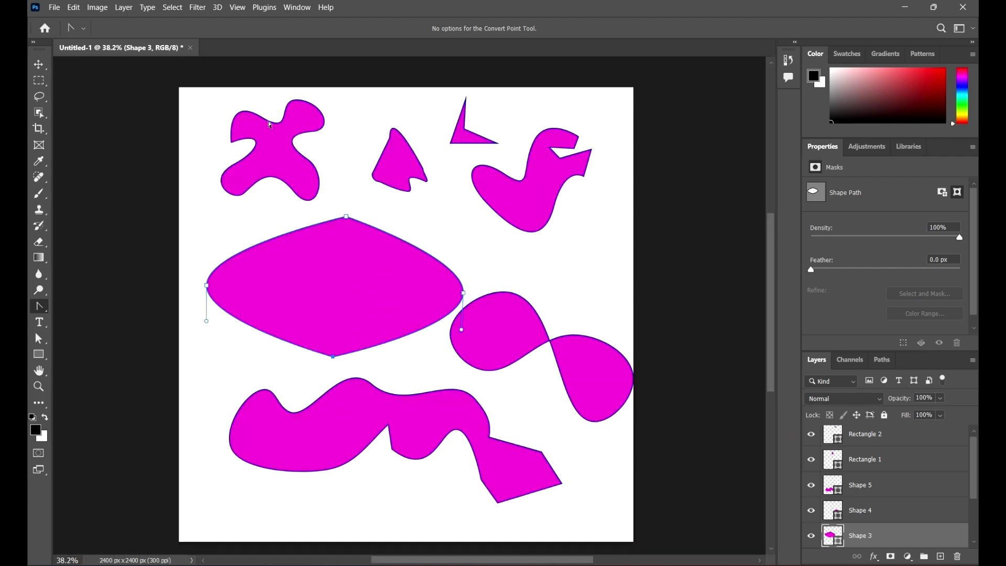
{"action": "left_click", "coordinate": [39, 64]}
{"action": "left_click", "coordinate": [147, 238]}
Move the figure-eight shape (Shape 4) slightly down and to the left, away from the canvas edge.
{"action": "scroll", "coordinate": [147, 238], "scroll_direction": "down", "scroll_amount": 3}
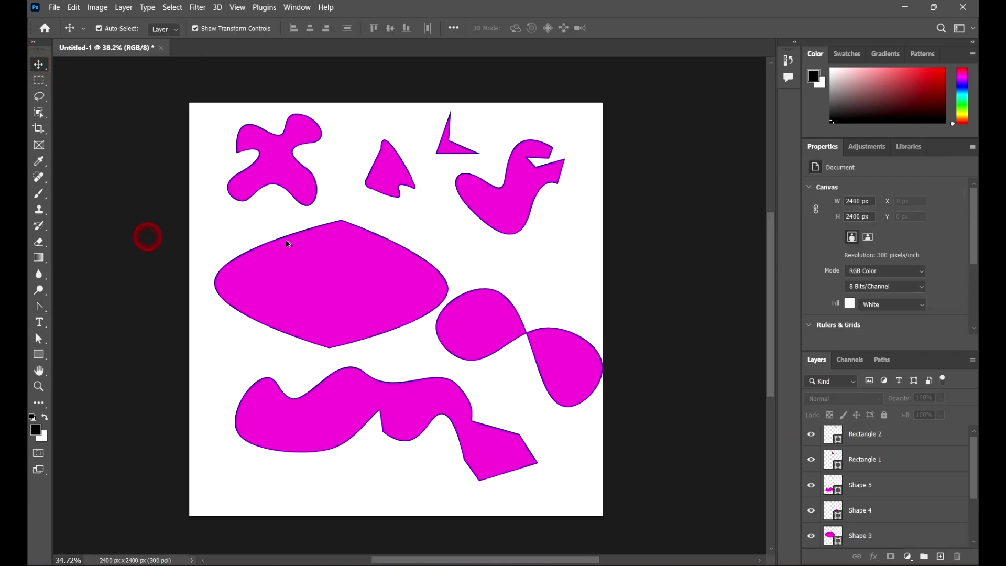
{"action": "scroll", "coordinate": [453, 275], "scroll_direction": "up", "scroll_amount": 2}
{"action": "mouse_move", "coordinate": [492, 338]}
{"action": "left_mouse_down"}
{"action": "mouse_move", "coordinate": [472, 342]}
{"action": "mouse_move", "coordinate": [484, 353]}
{"action": "left_mouse_up"}
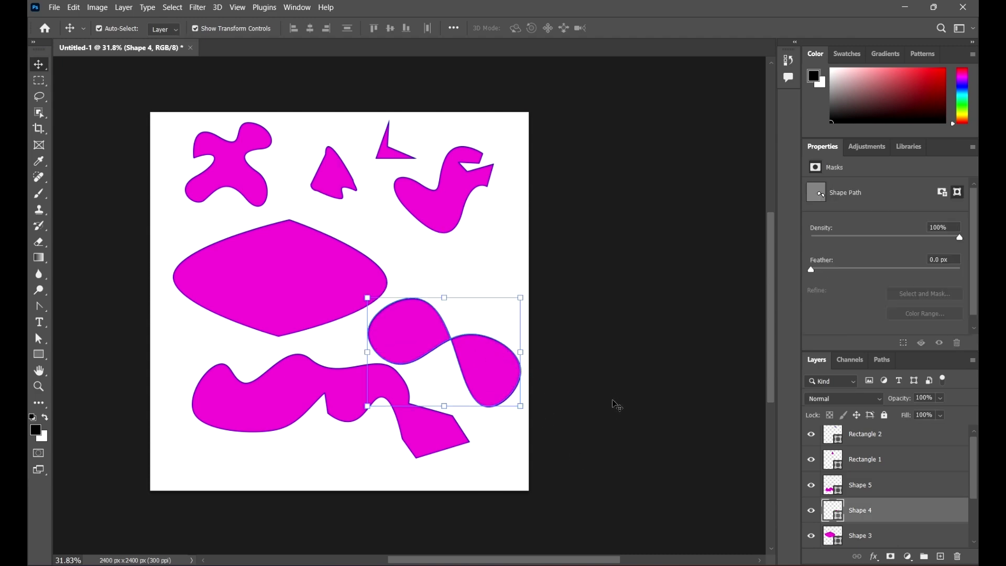